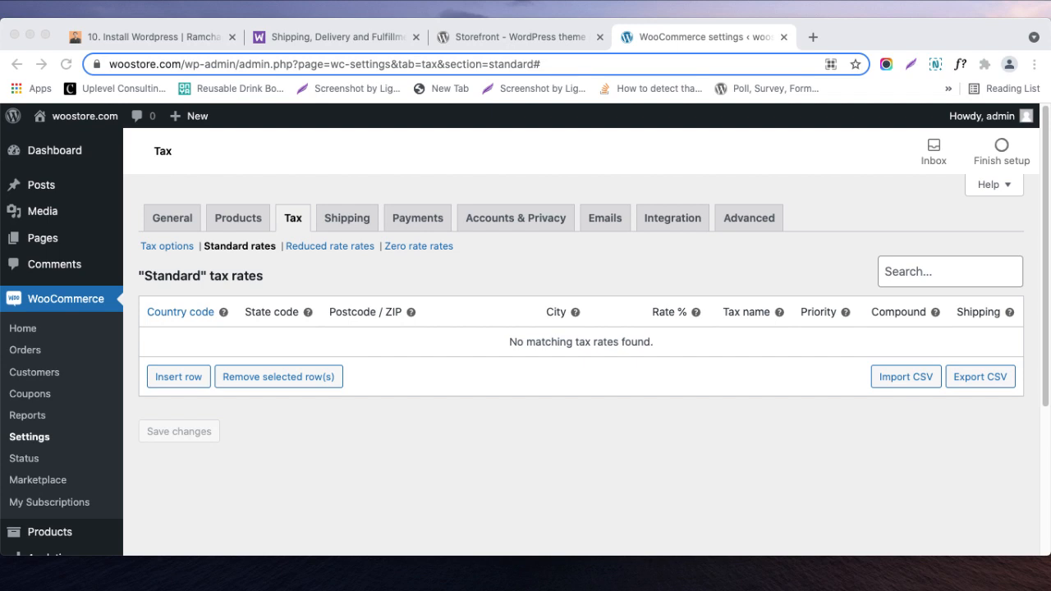
- Go to the tax options page and open the General settings in a separate browser tab
click(164, 249)
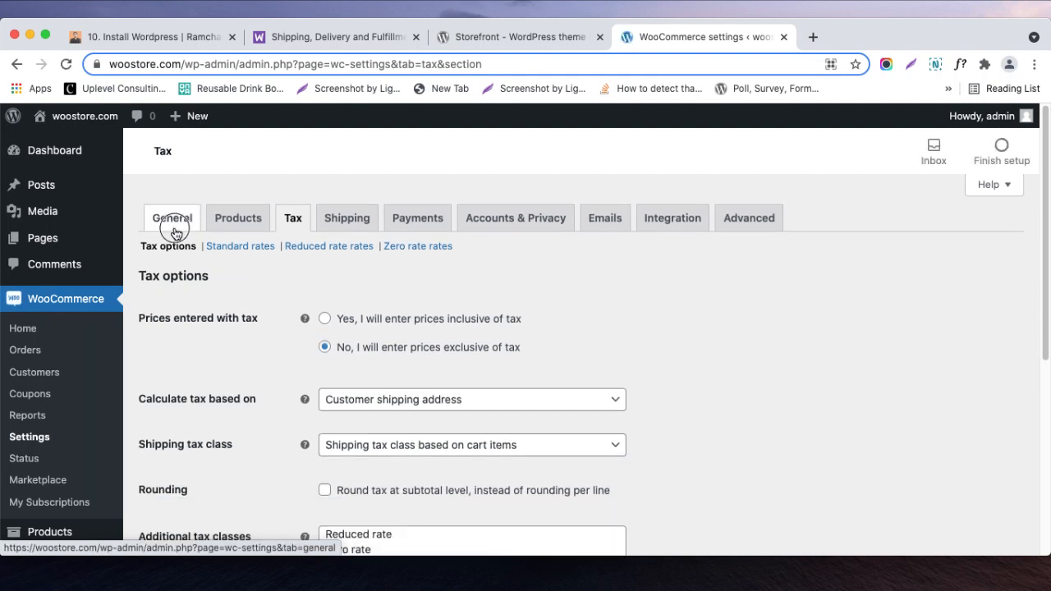
super+click(172, 223)
scroll(270, 300, down, 1)
scroll(271, 298, up, 1)
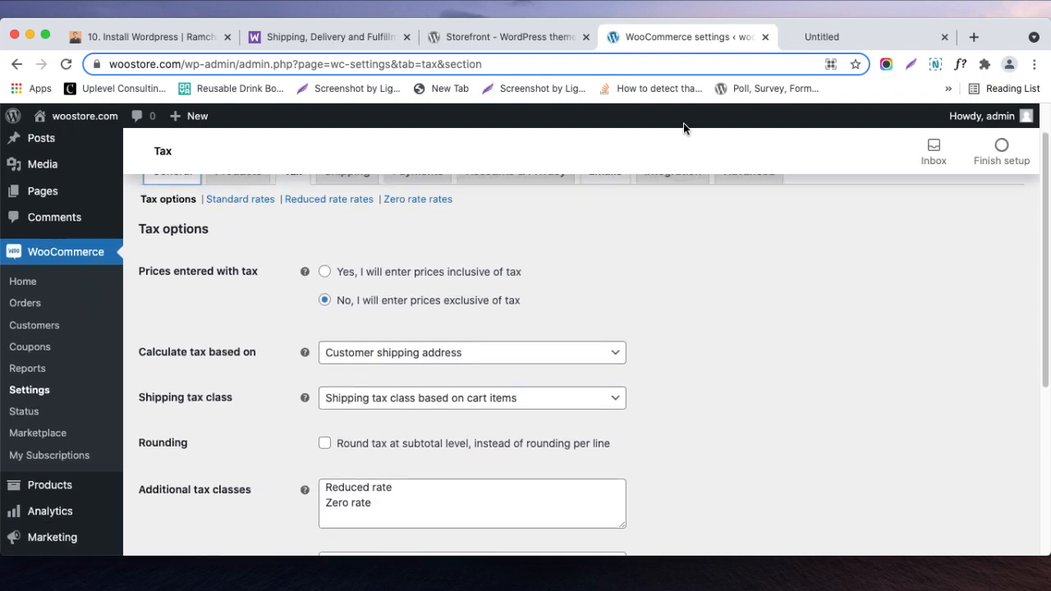
scroll(392, 216, up, 1)
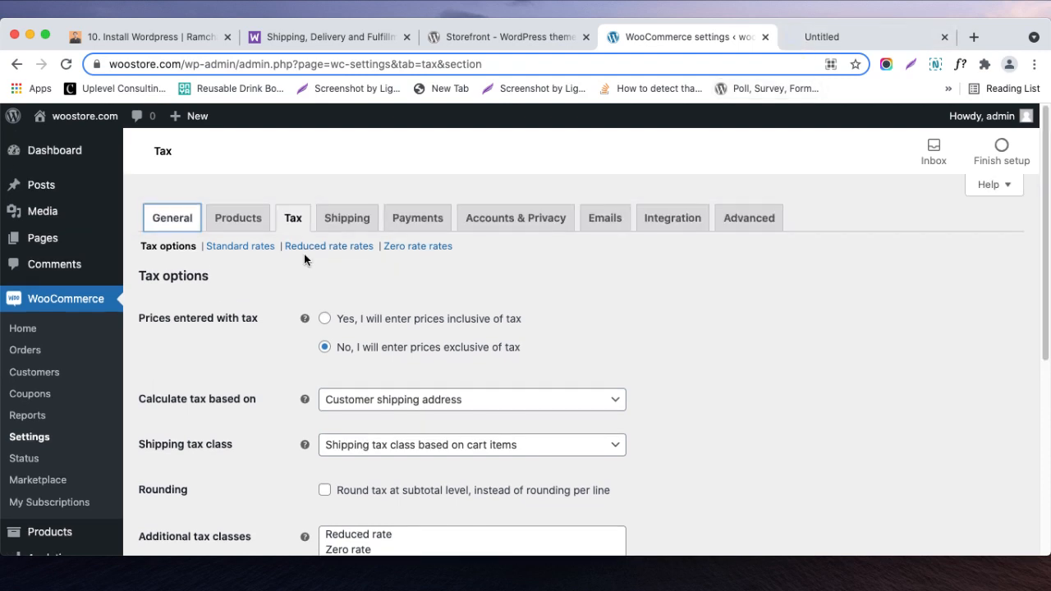
click(799, 42)
click(740, 45)
click(821, 37)
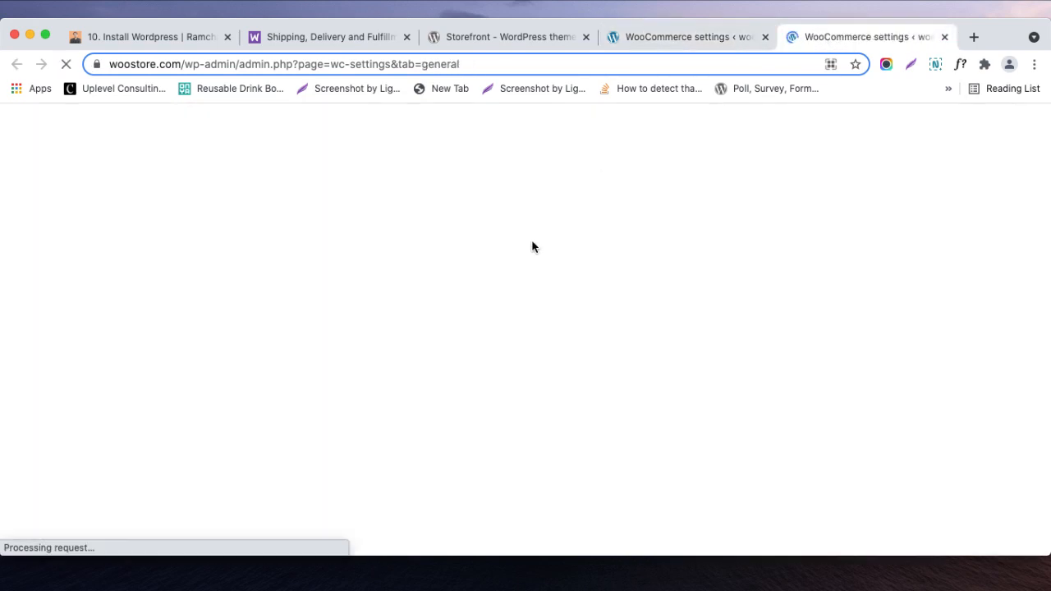
- Review the store address and the tax enabling option in the General settings, and close that browser tab
scroll(517, 254, down, 5)
scroll(517, 251, down, 4)
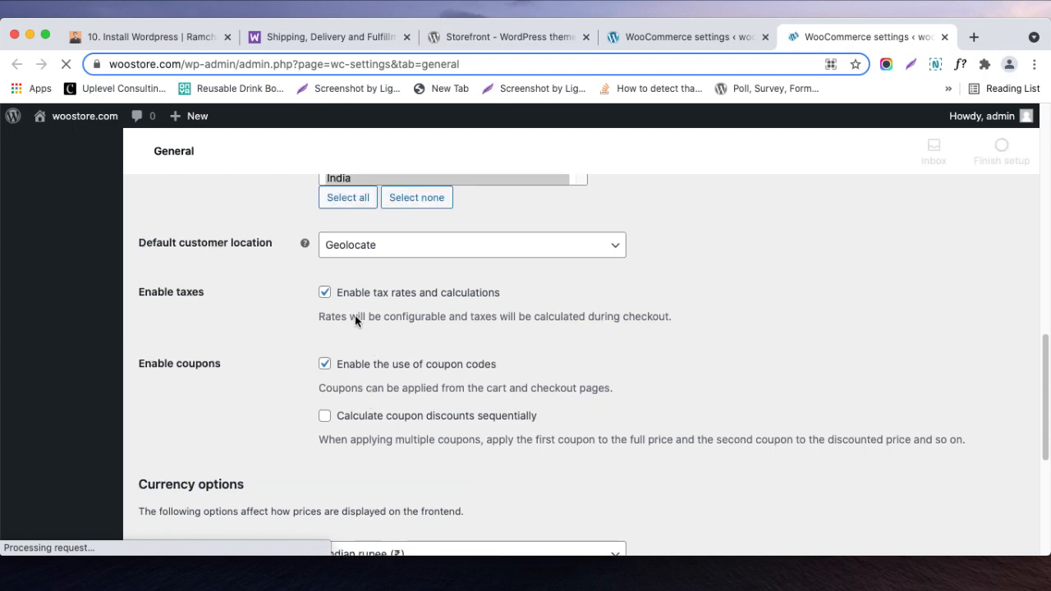
scroll(458, 302, up, 7)
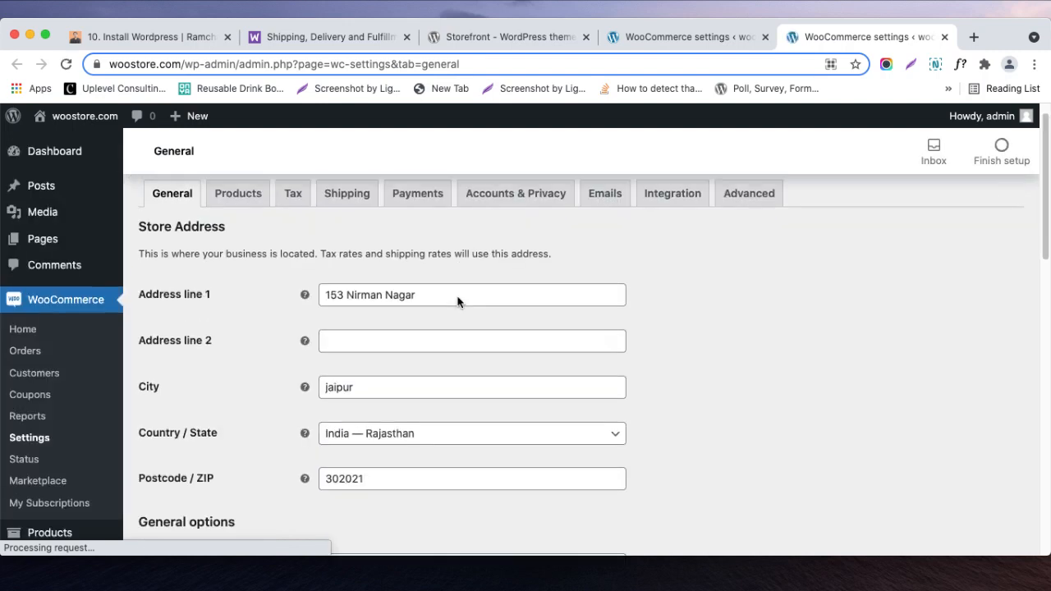
scroll(361, 278, down, 8)
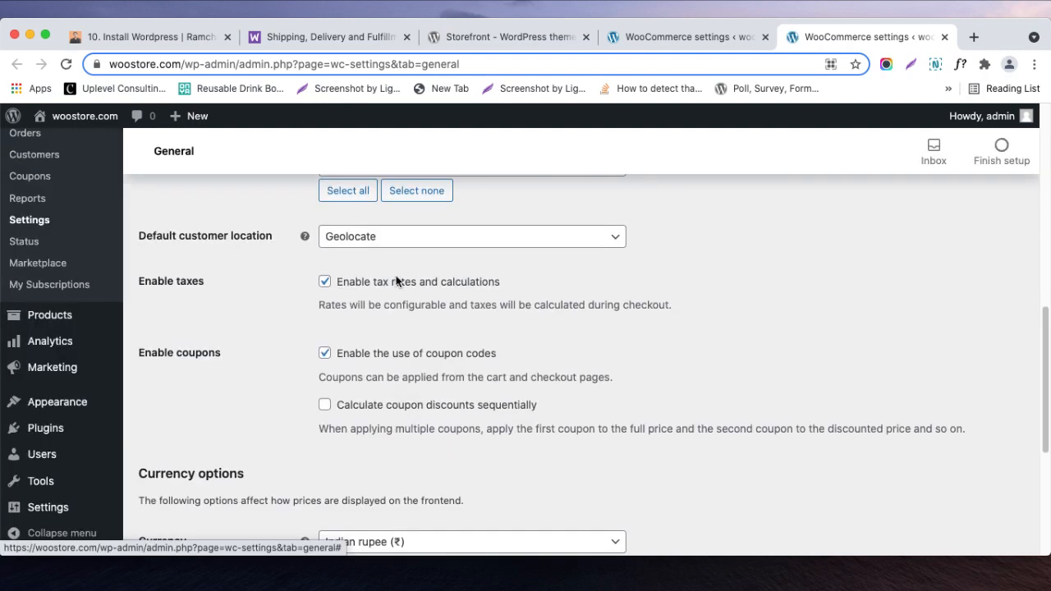
click(943, 38)
- Review the choices for entering prices with tax, for the address tax is calculated on and for the shipping tax class
scroll(501, 277, down, 3)
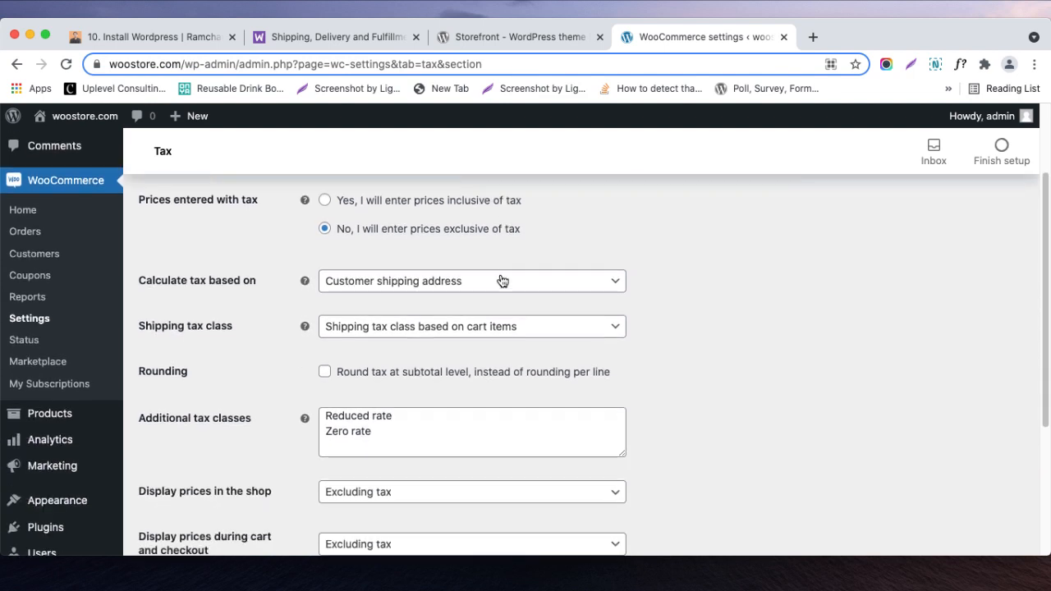
scroll(497, 279, up, 3)
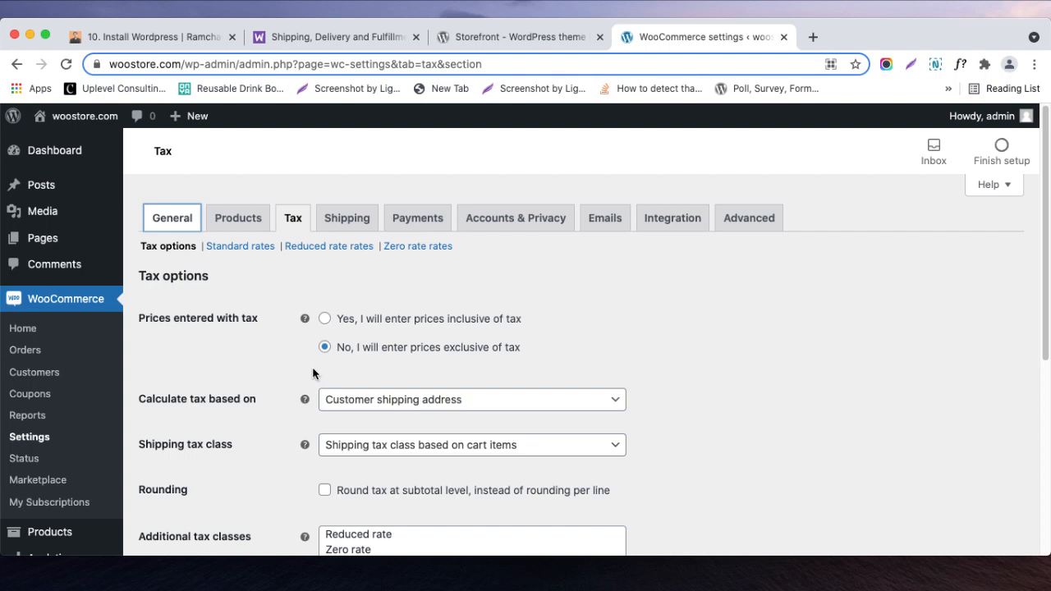
scroll(479, 364, down, 2)
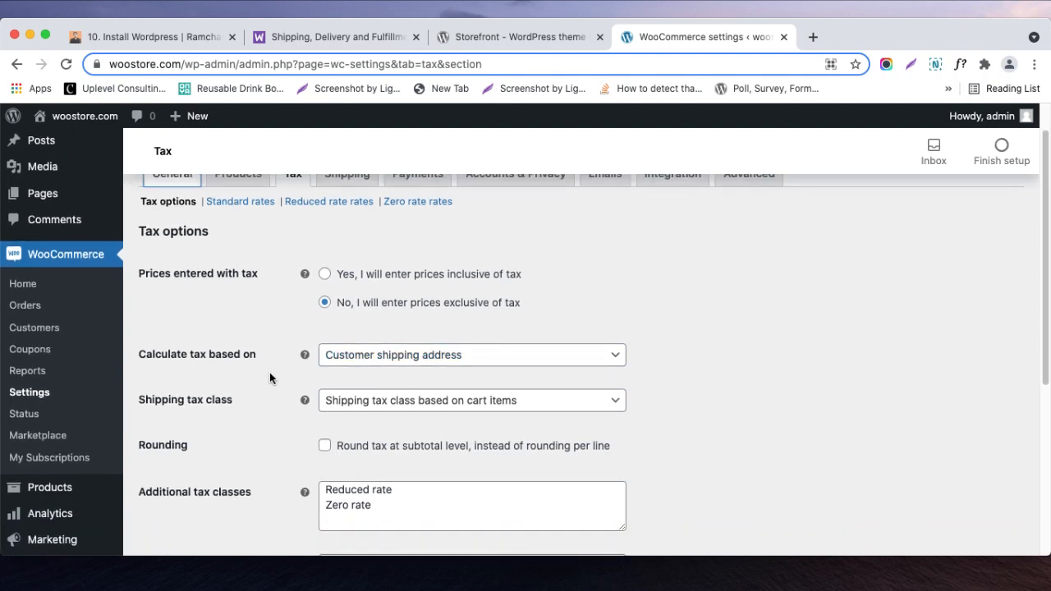
click(362, 367)
click(364, 374)
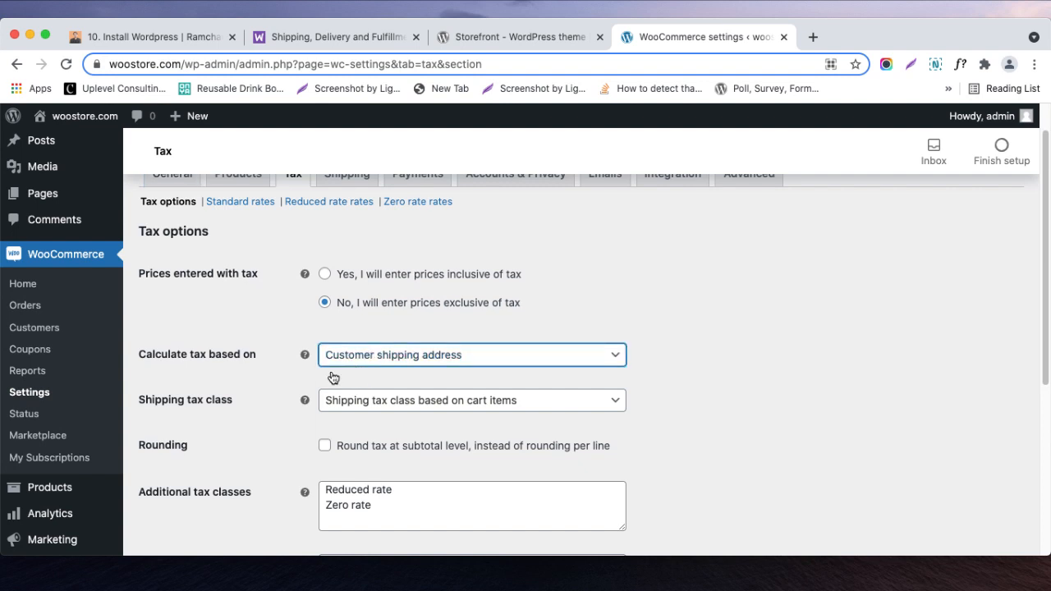
click(336, 368)
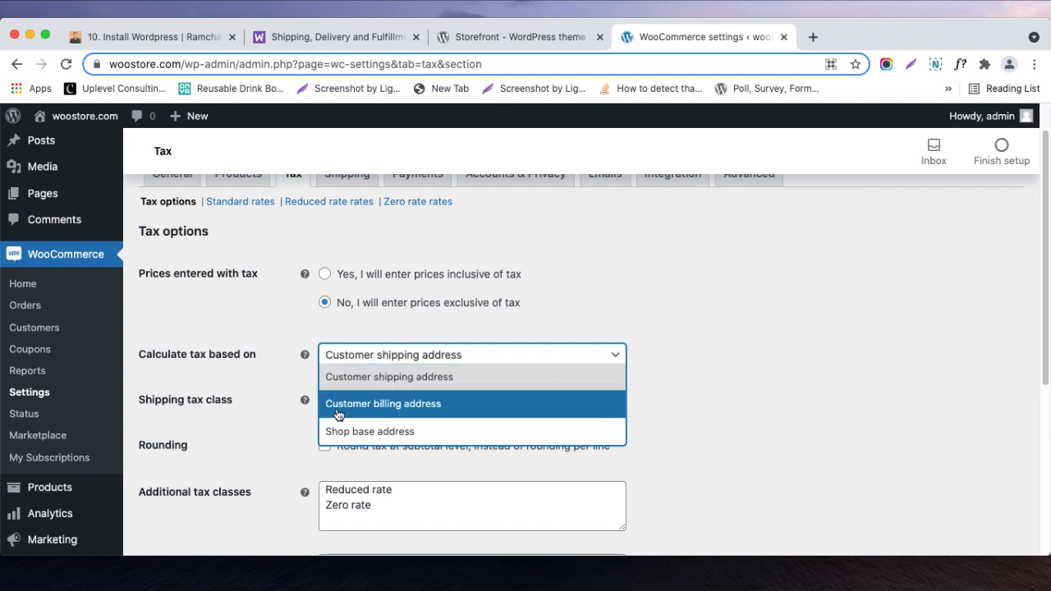
click(244, 422)
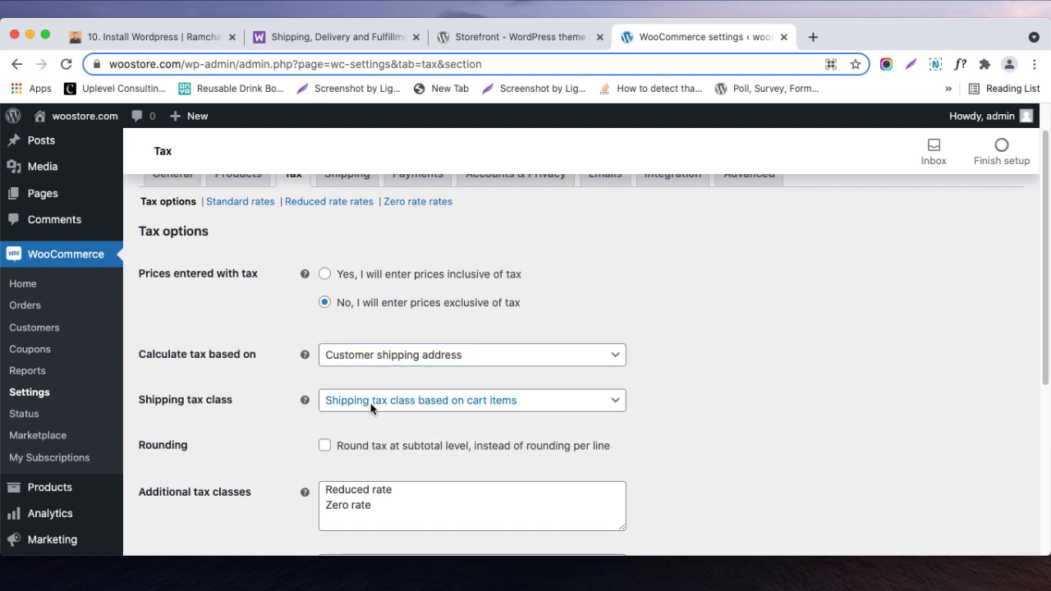
click(342, 403)
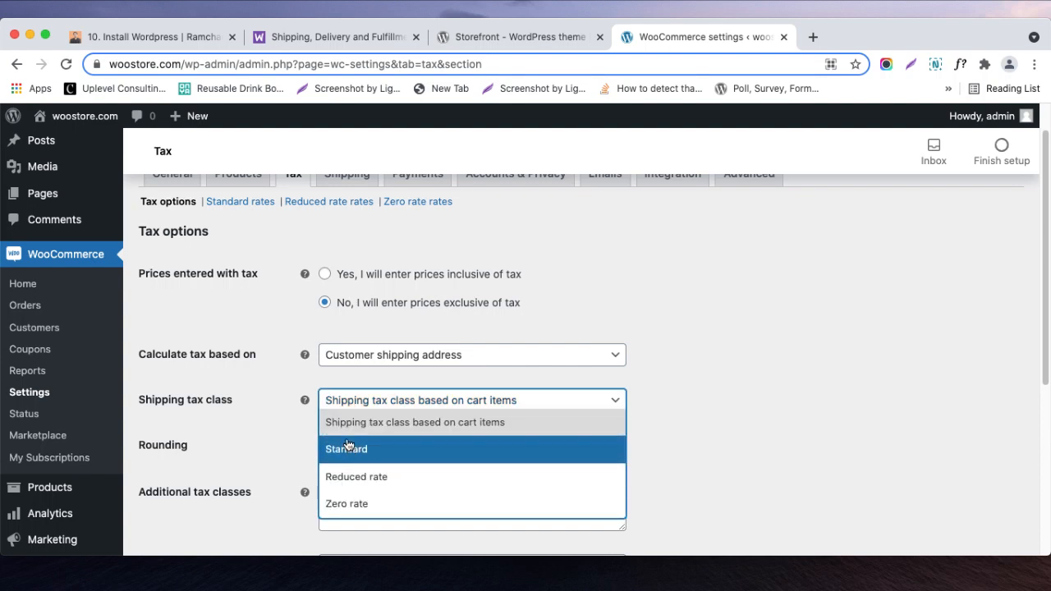
click(292, 416)
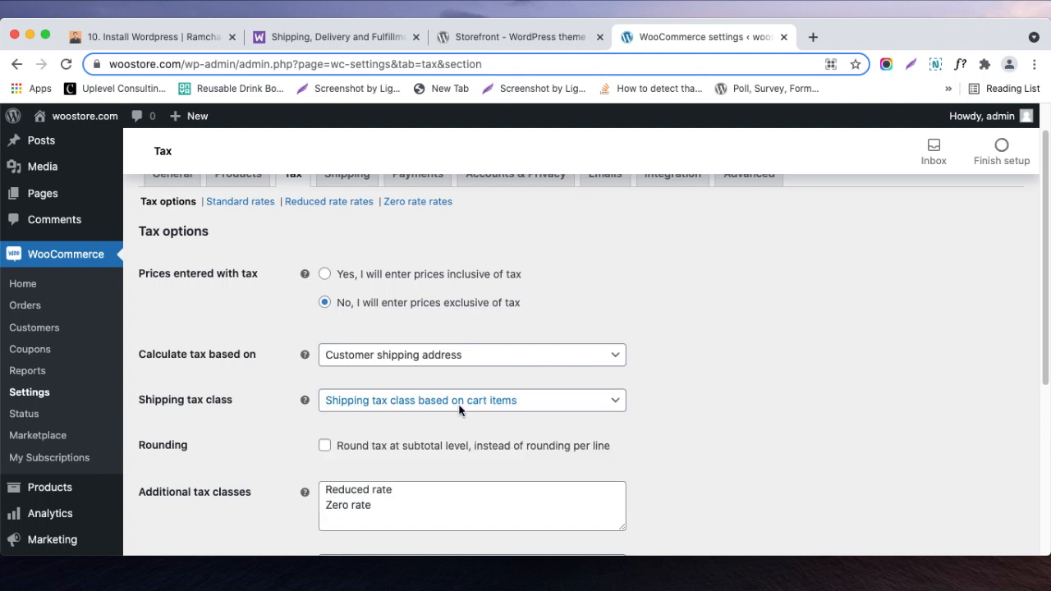
- Examine the subtotal rounding option and the additional tax classes in the tax options
scroll(453, 415, down, 3)
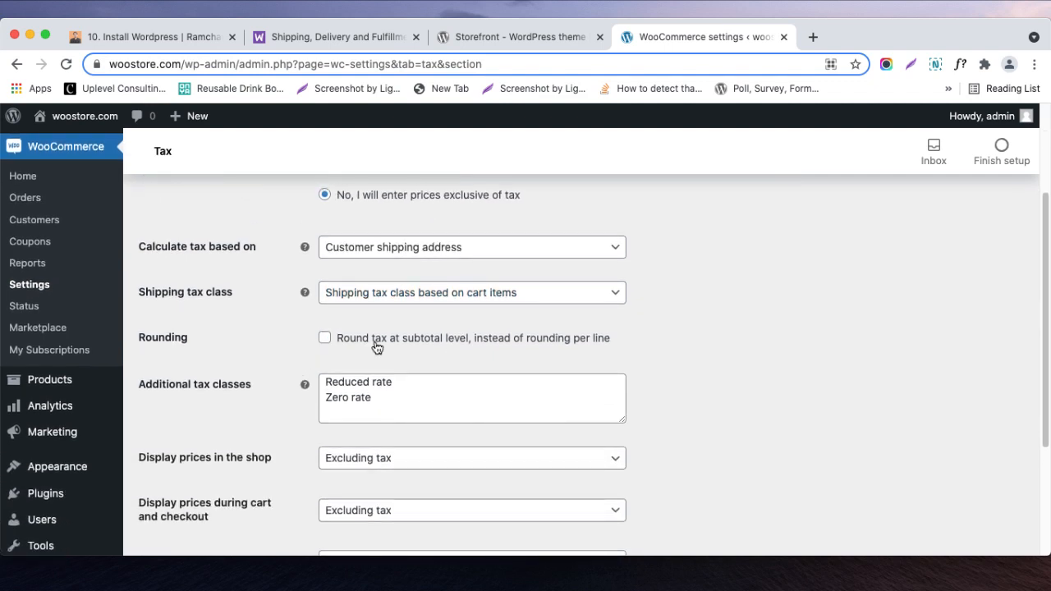
drag(630, 341, 403, 338)
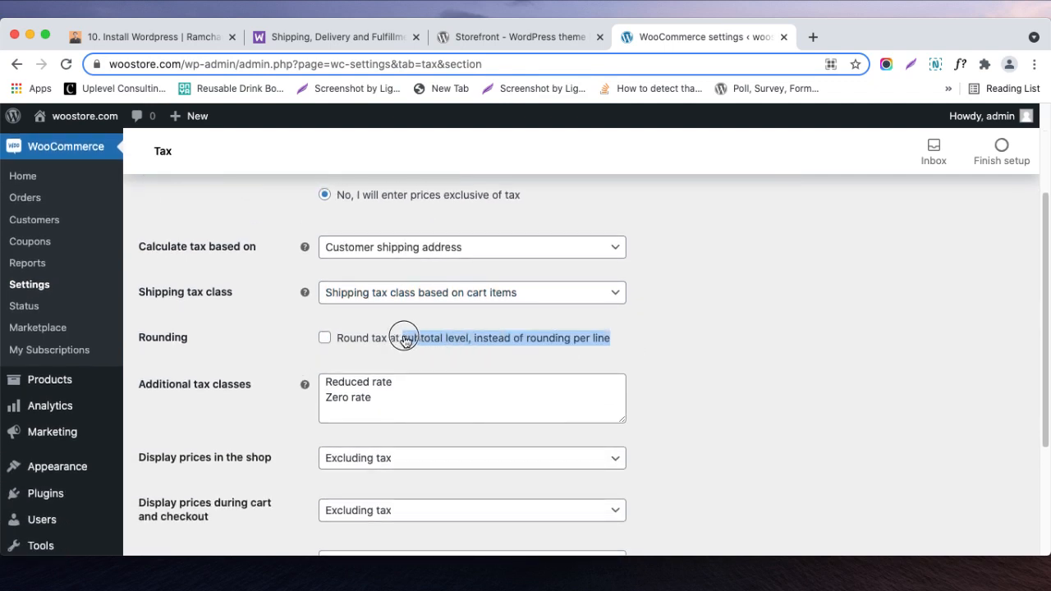
click(424, 358)
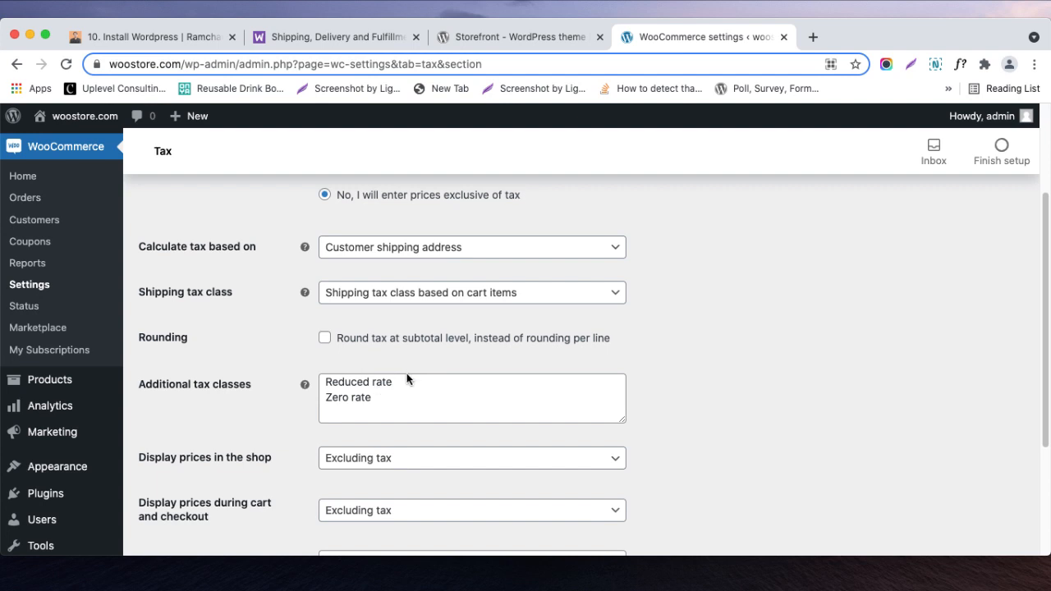
scroll(408, 374, down, 1)
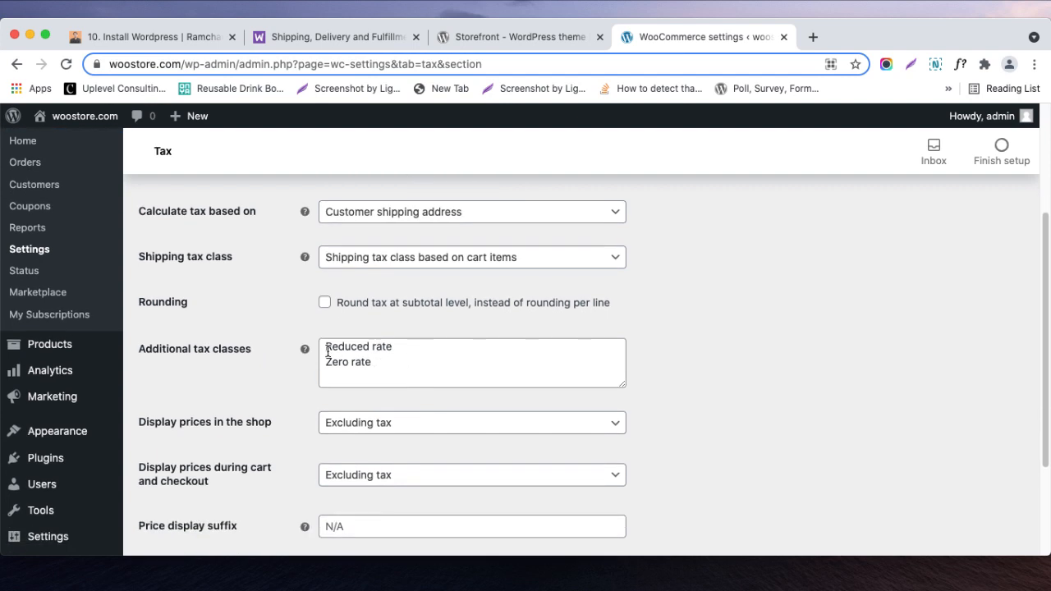
mouse_move(304, 349)
drag(238, 349, 317, 381)
- Check the tax display choices for prices in the shop and during cart and checkout
scroll(258, 397, down, 1)
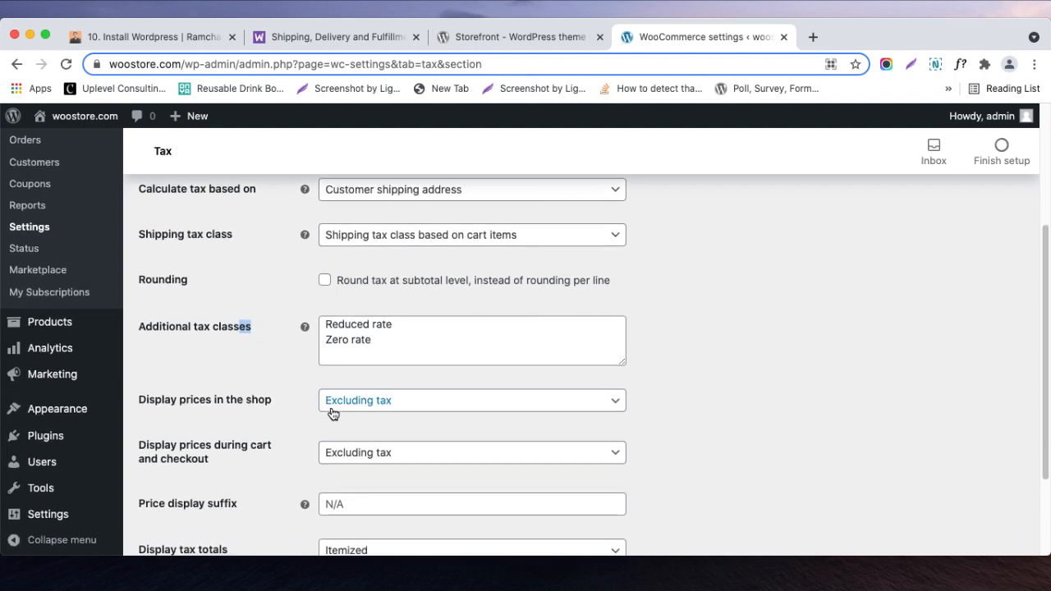
scroll(333, 413, down, 1)
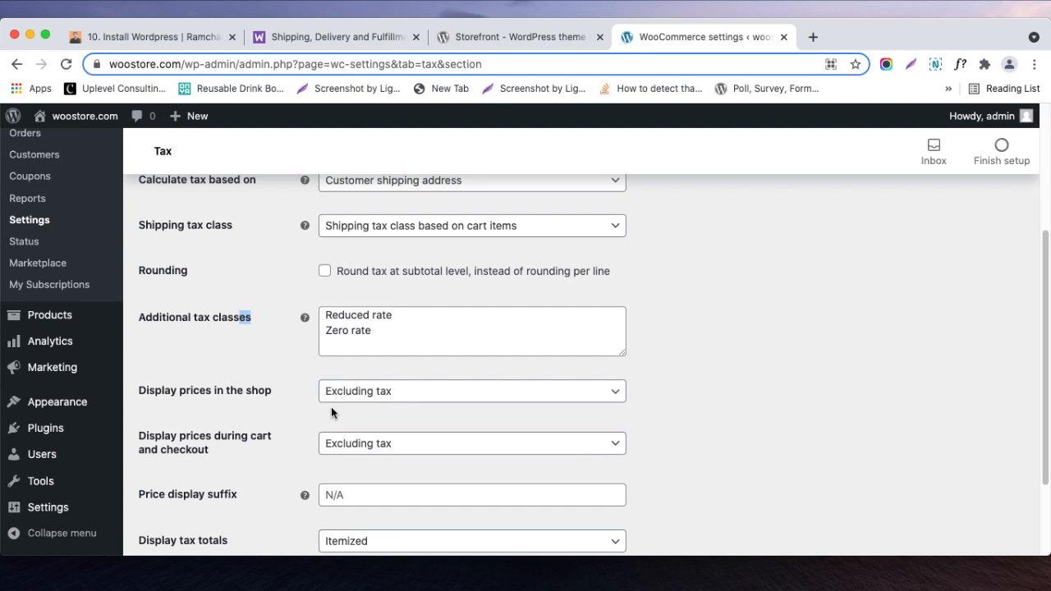
click(385, 399)
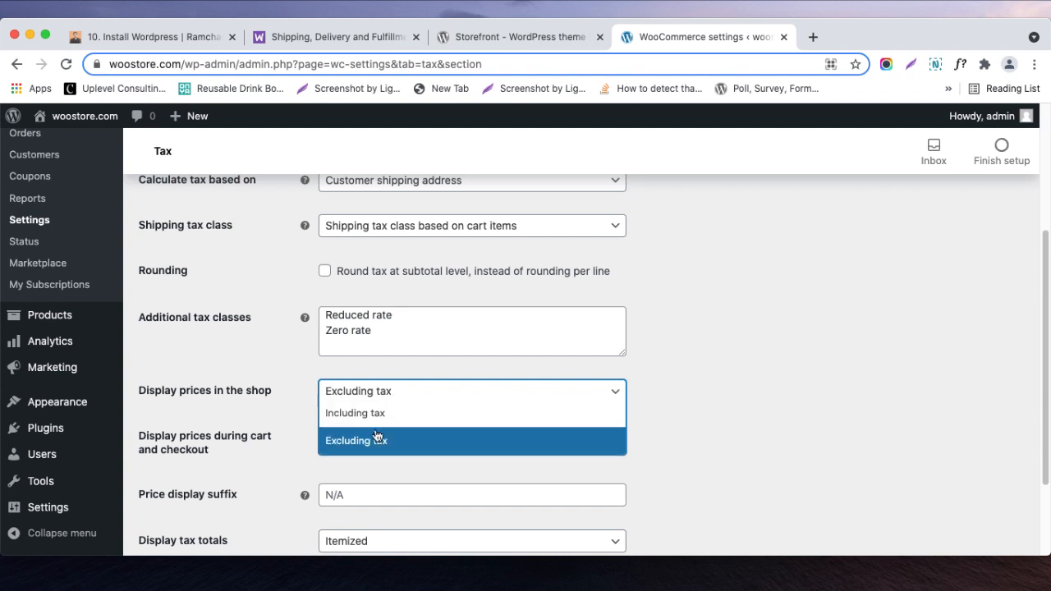
click(295, 409)
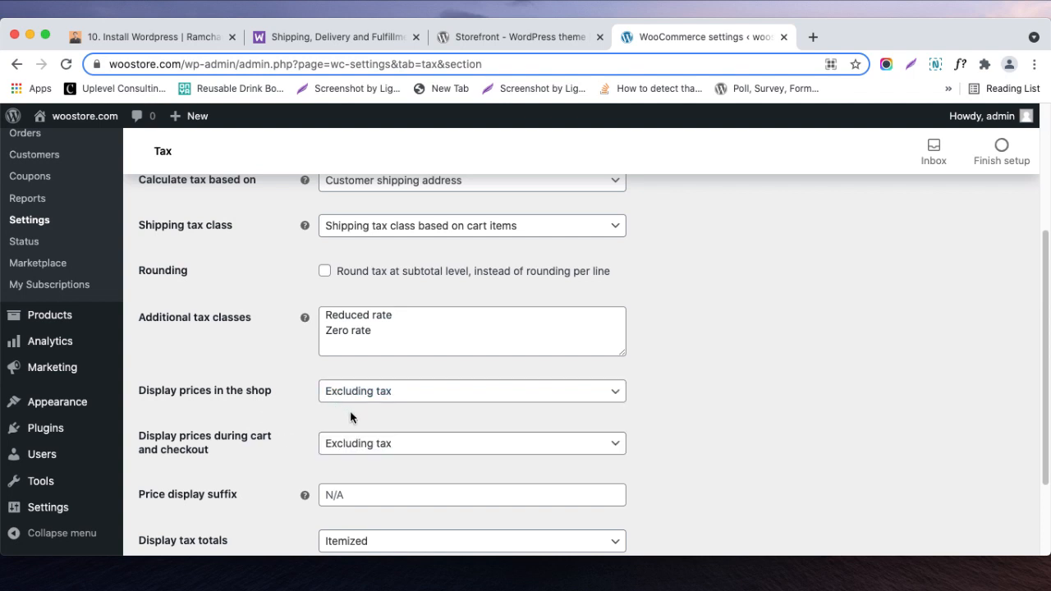
scroll(351, 418, down, 3)
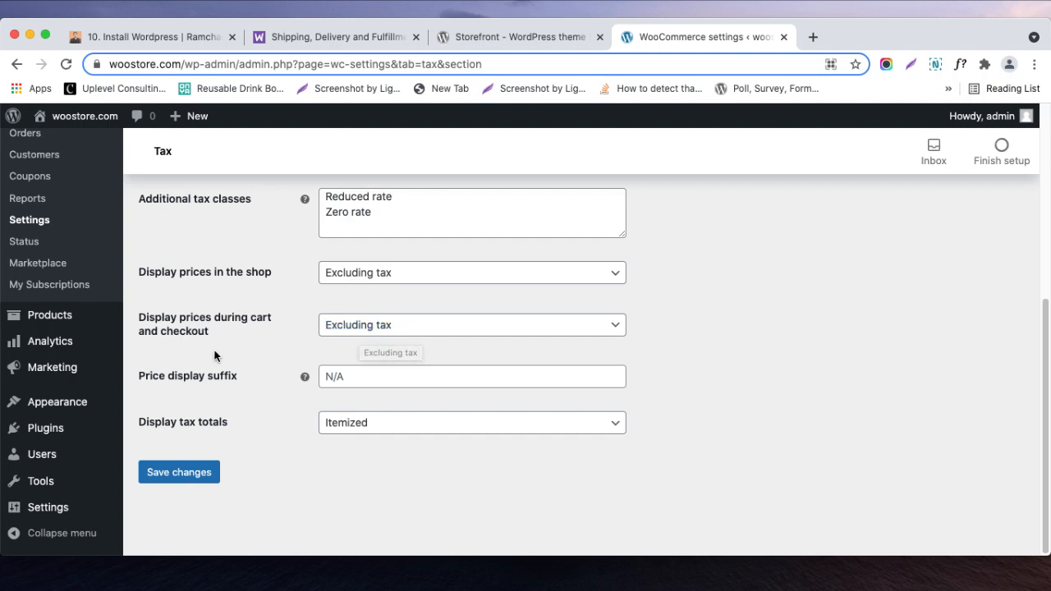
click(346, 332)
click(279, 352)
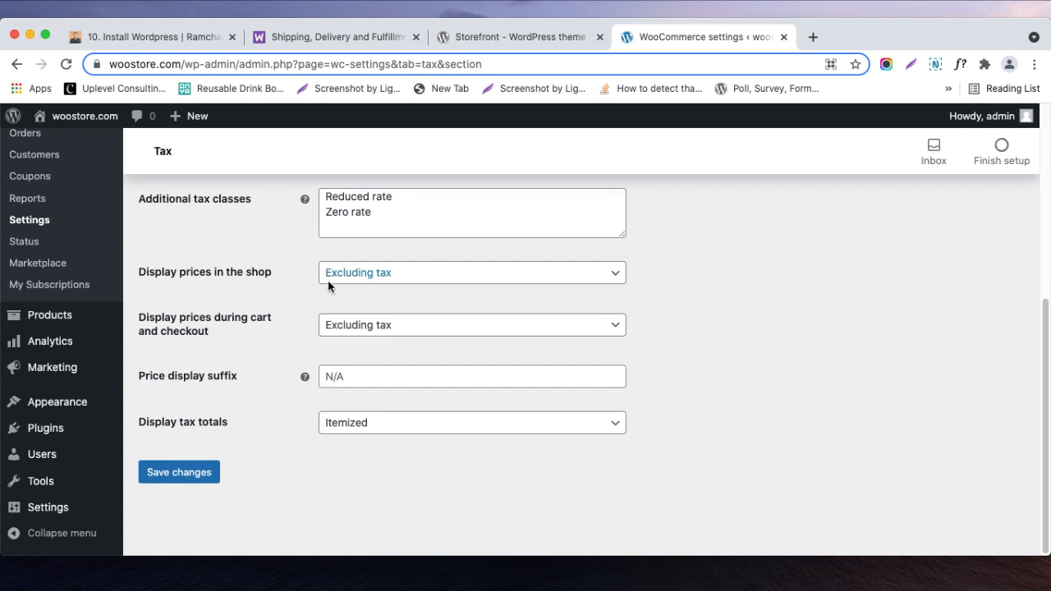
drag(280, 275, 177, 272)
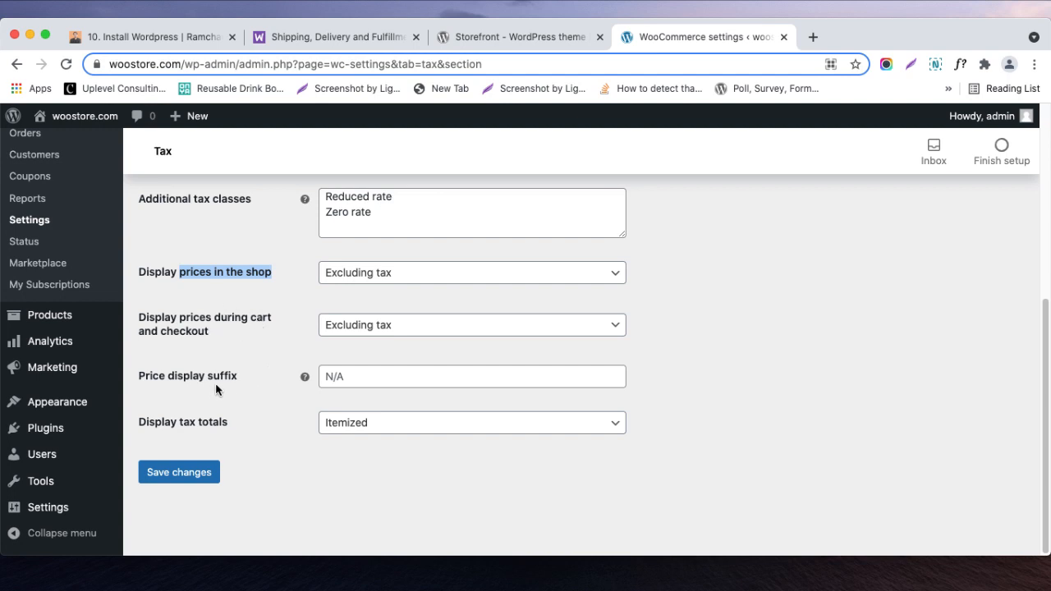
- Enter "inc" as the price display suffix and read the help text for that setting
click(346, 377)
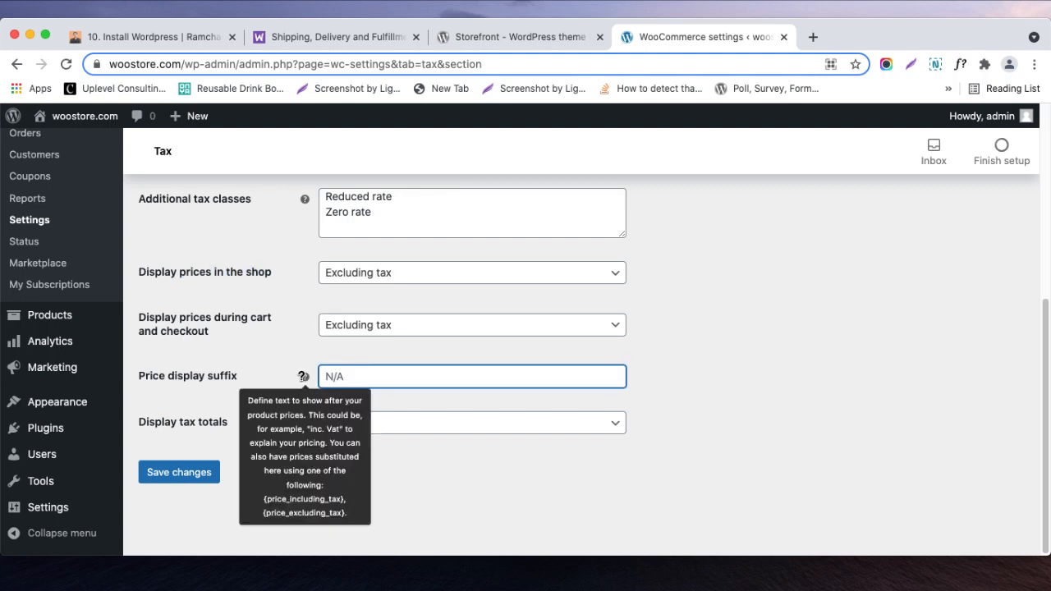
text(inc)
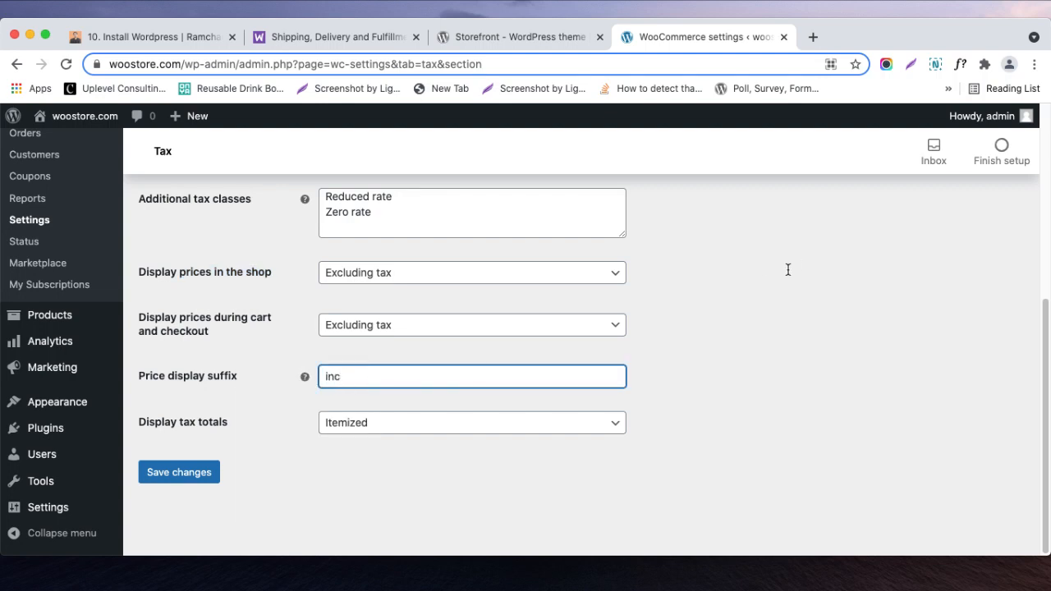
click(924, 575)
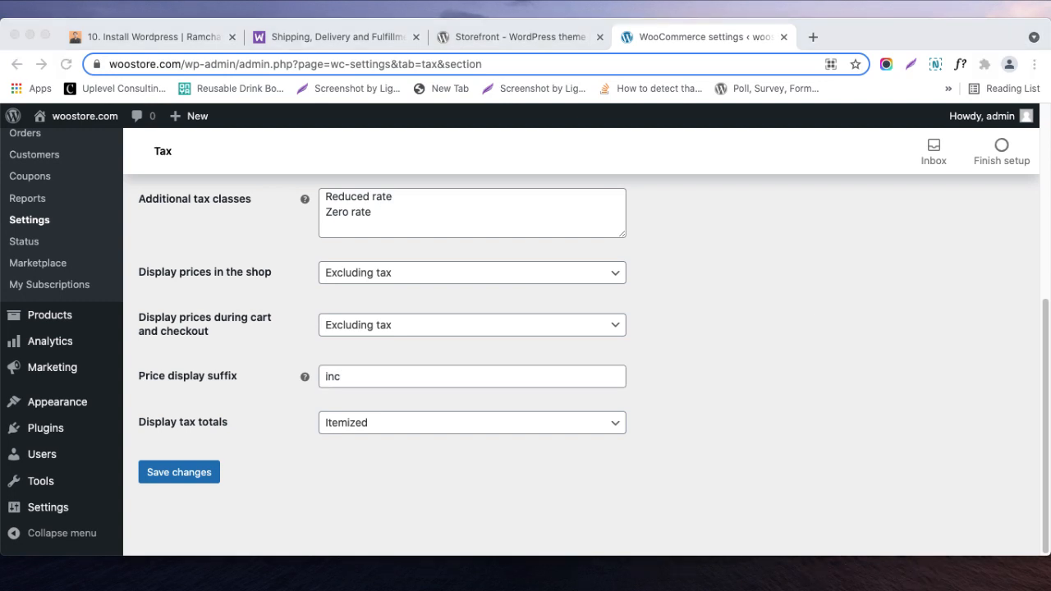
click(558, 471)
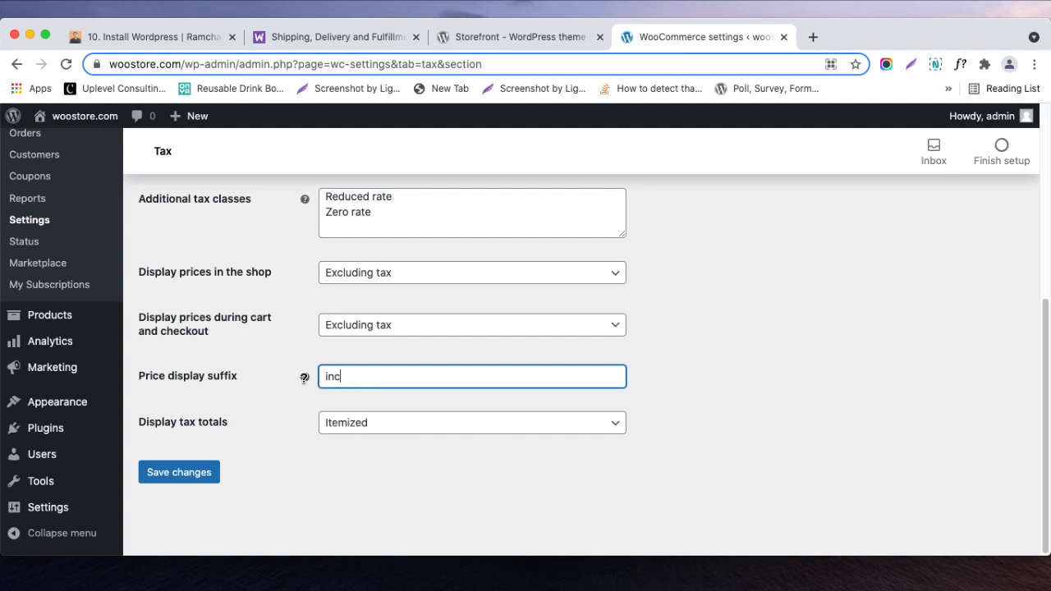
mouse_move(304, 377)
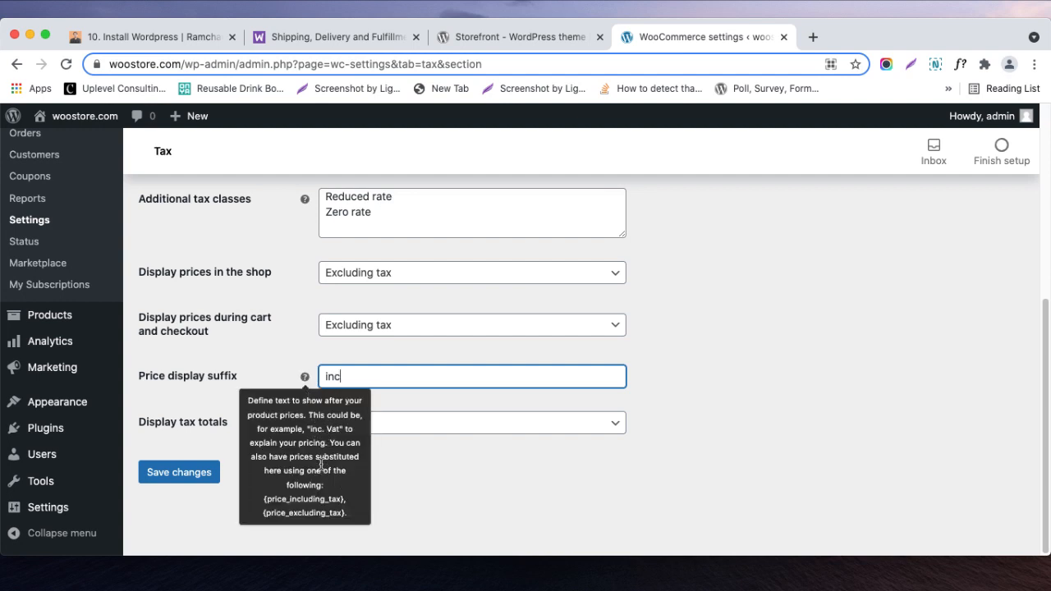
- Check the available choices for displaying tax totals without changing the selection
click(398, 402)
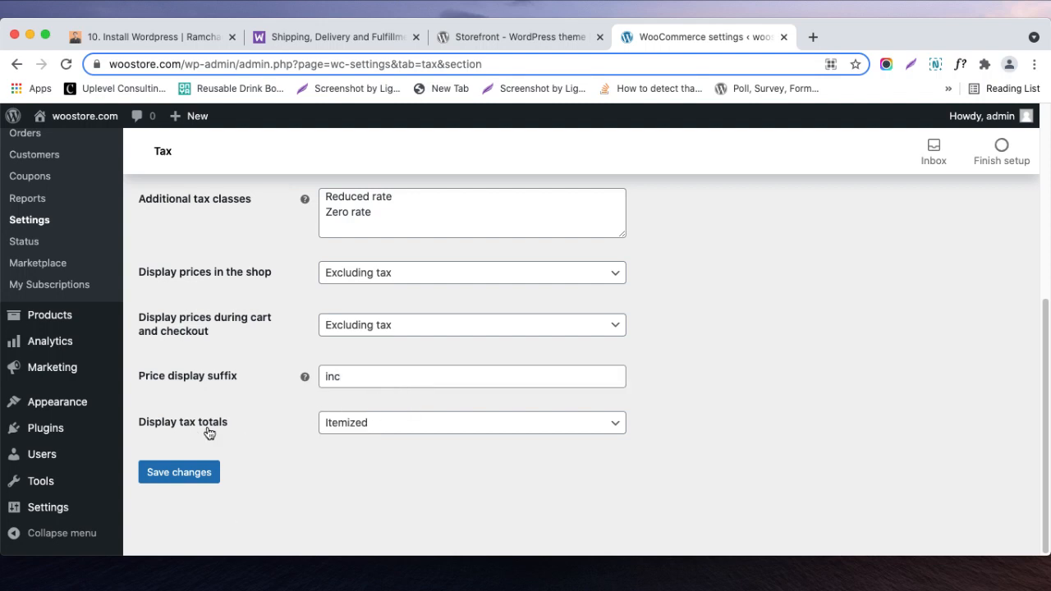
click(366, 427)
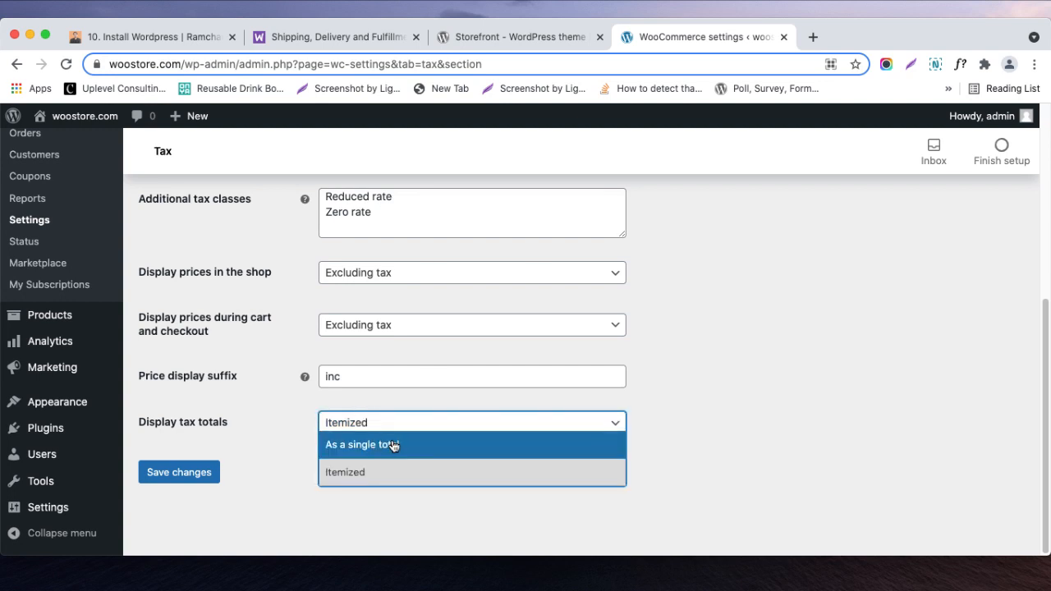
click(294, 468)
- Clear the price display suffix text
click(334, 376)
double_click(333, 376)
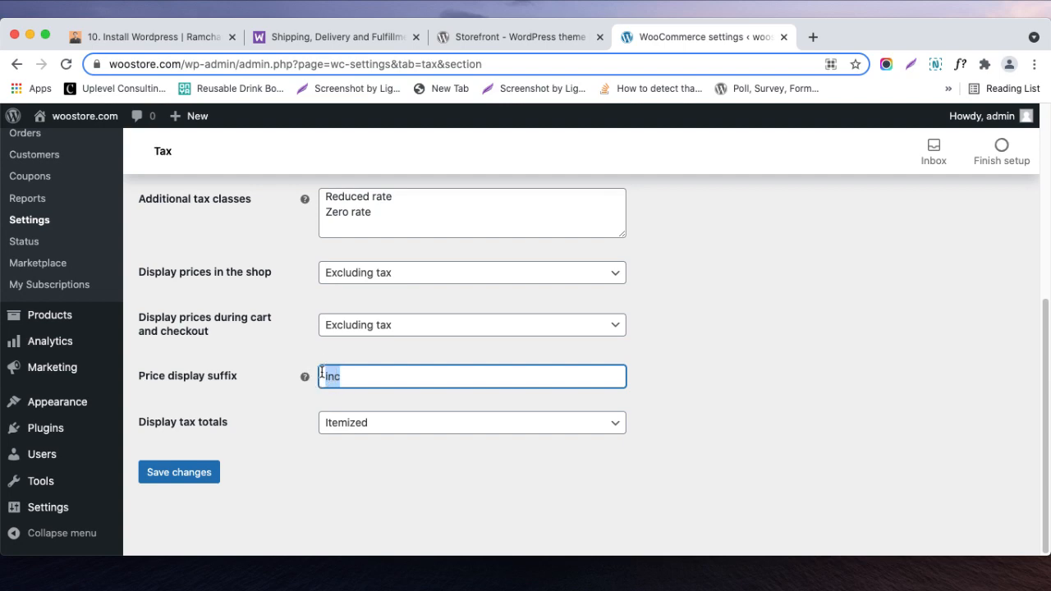
key(BackSpace)
click(481, 481)
scroll(475, 471, up, 8)
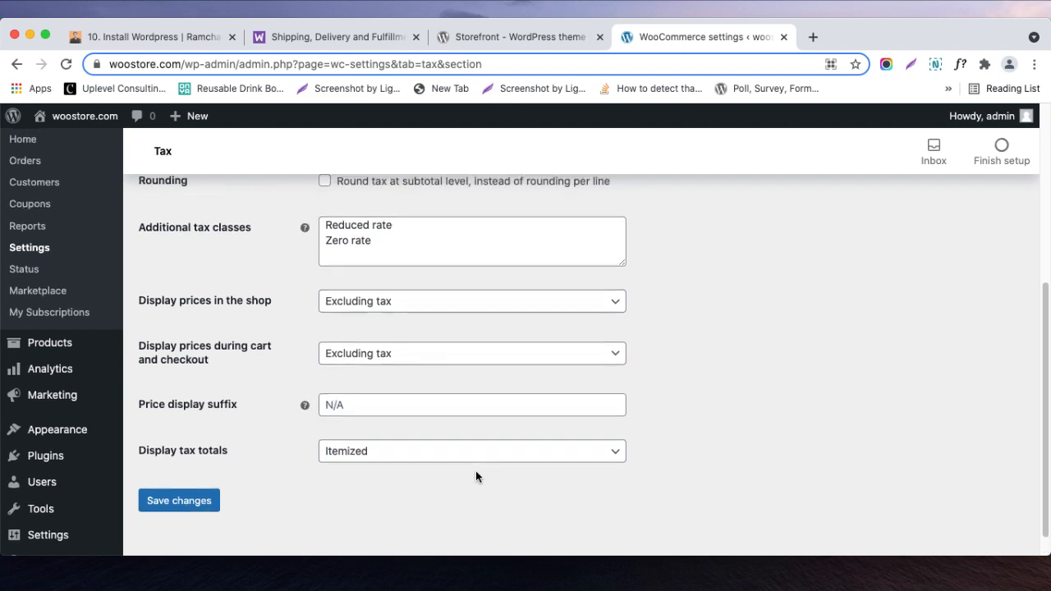
- Save the tax options and insert an empty row in the standard tax rates table
scroll(270, 410, down, 8)
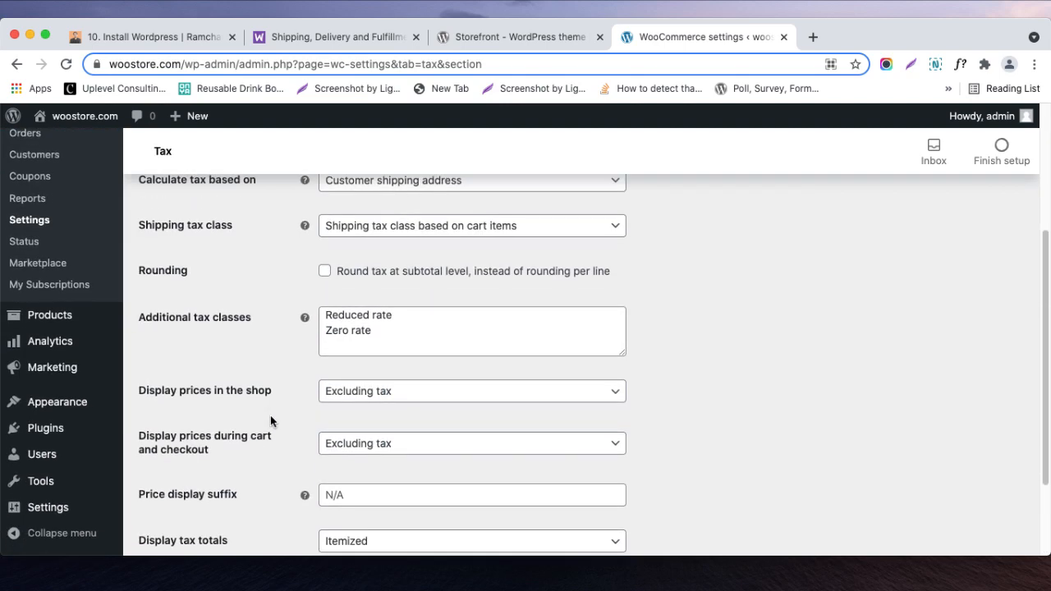
click(201, 476)
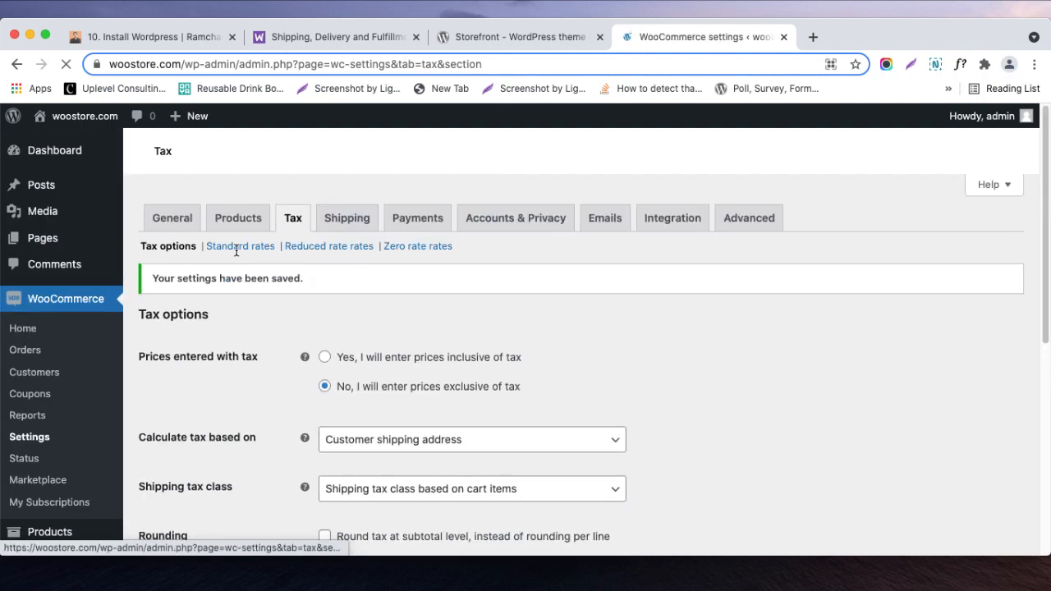
click(237, 253)
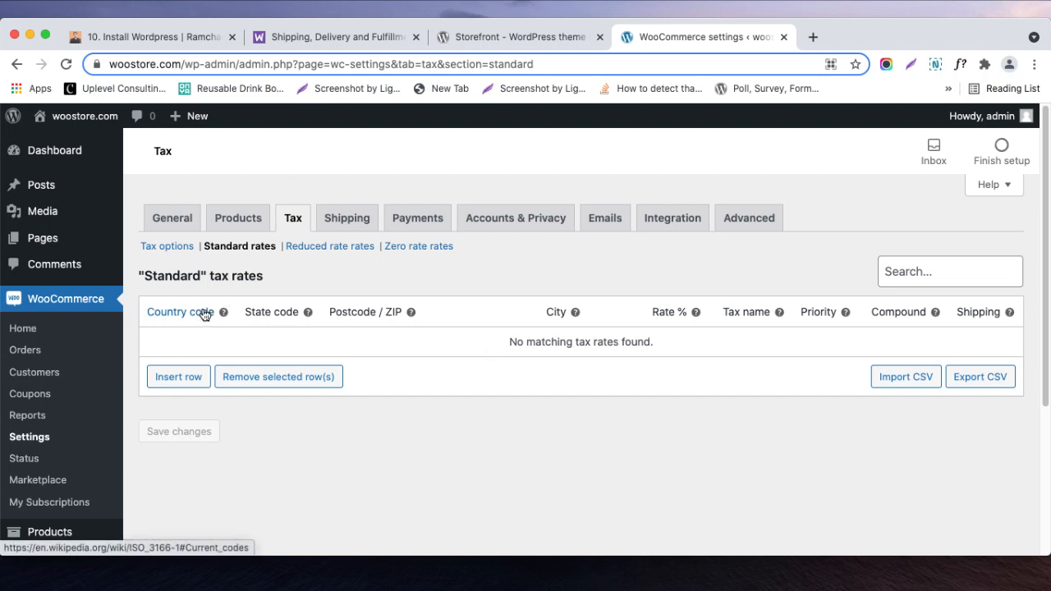
click(188, 386)
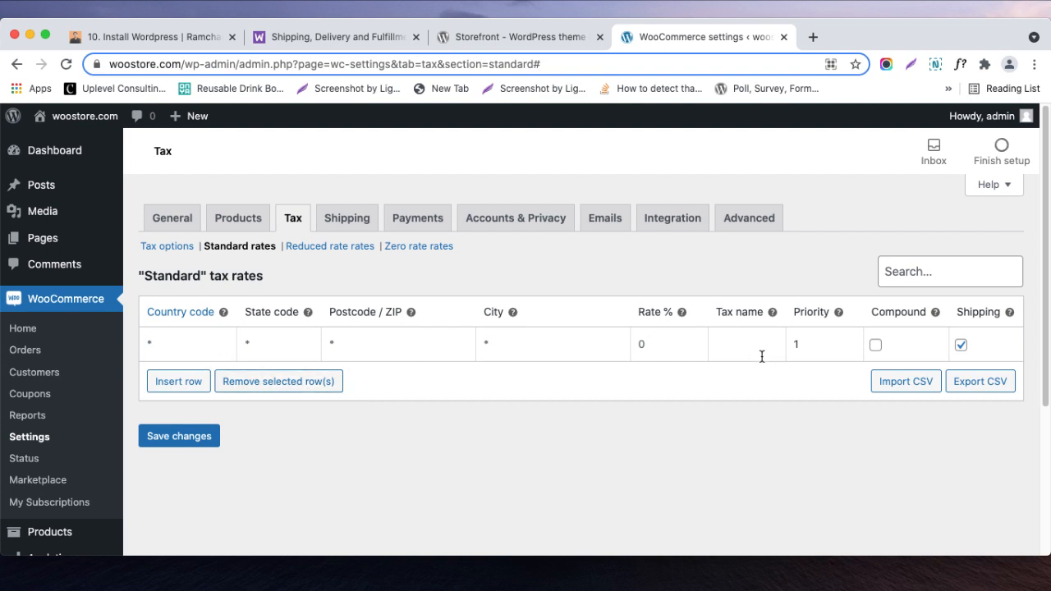
- Review the new tax rate row's country, state, postcode, city, rate, tax name and compound fields
click(196, 349)
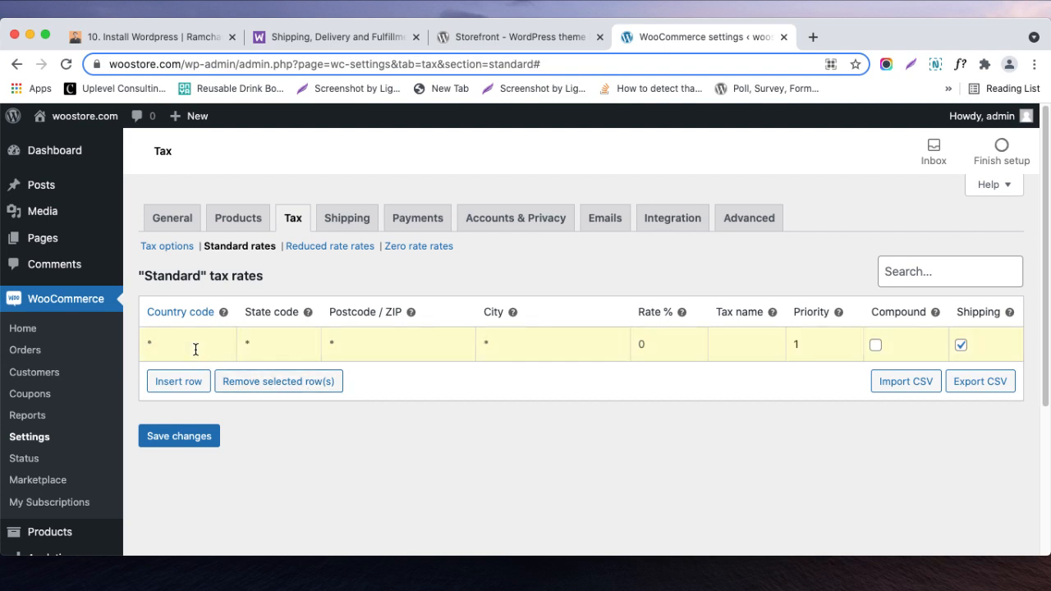
click(281, 340)
click(421, 336)
click(501, 341)
click(641, 344)
click(747, 346)
- Look up the two-letter country codes on the linked ISO 3166-1 Wikipedia page
mouse_move(937, 314)
click(185, 312)
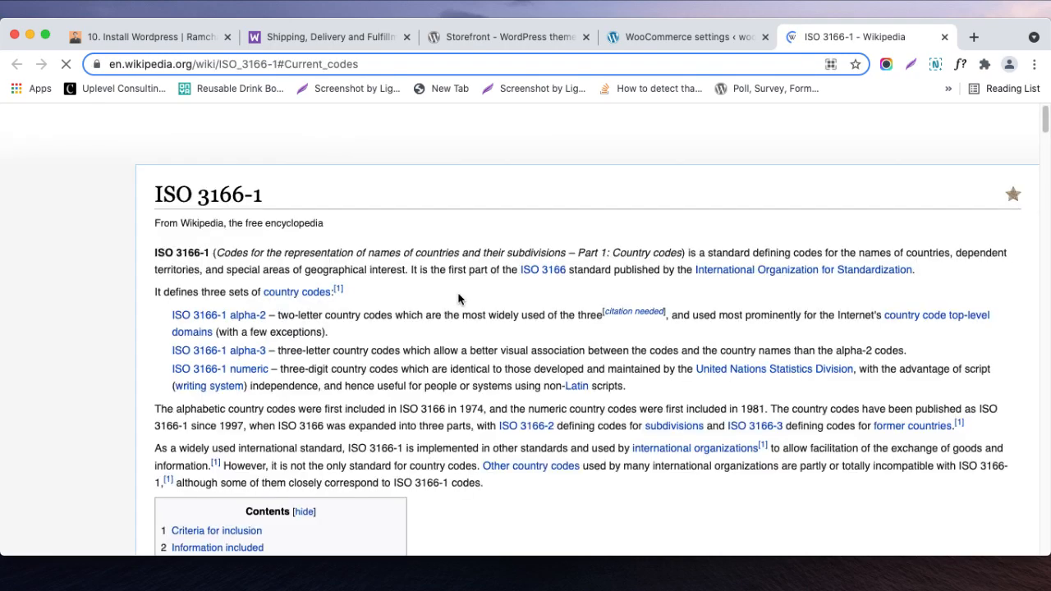
scroll(458, 299, down, 10)
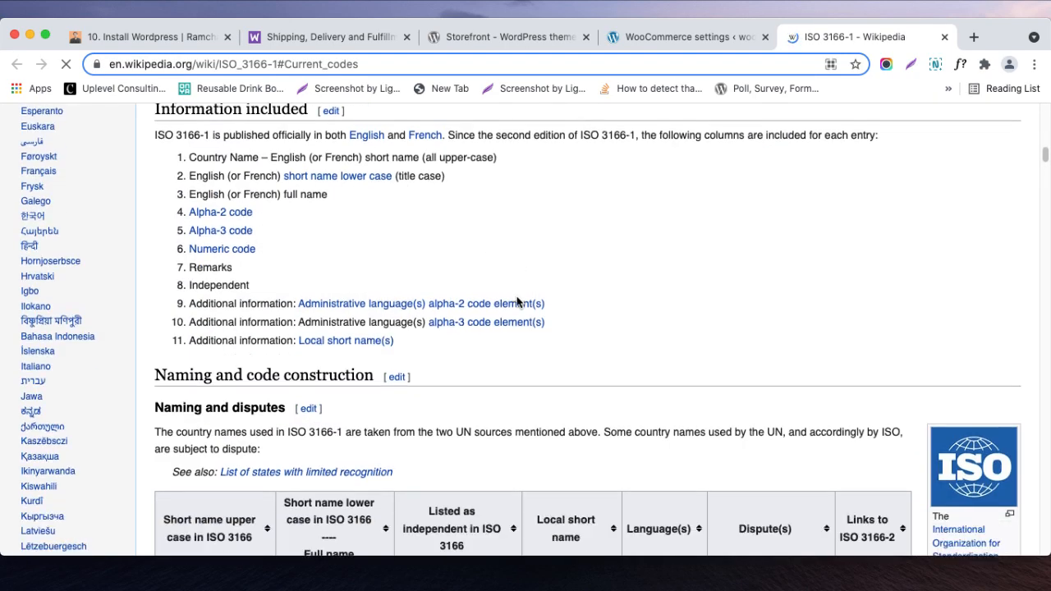
scroll(517, 302, down, 15)
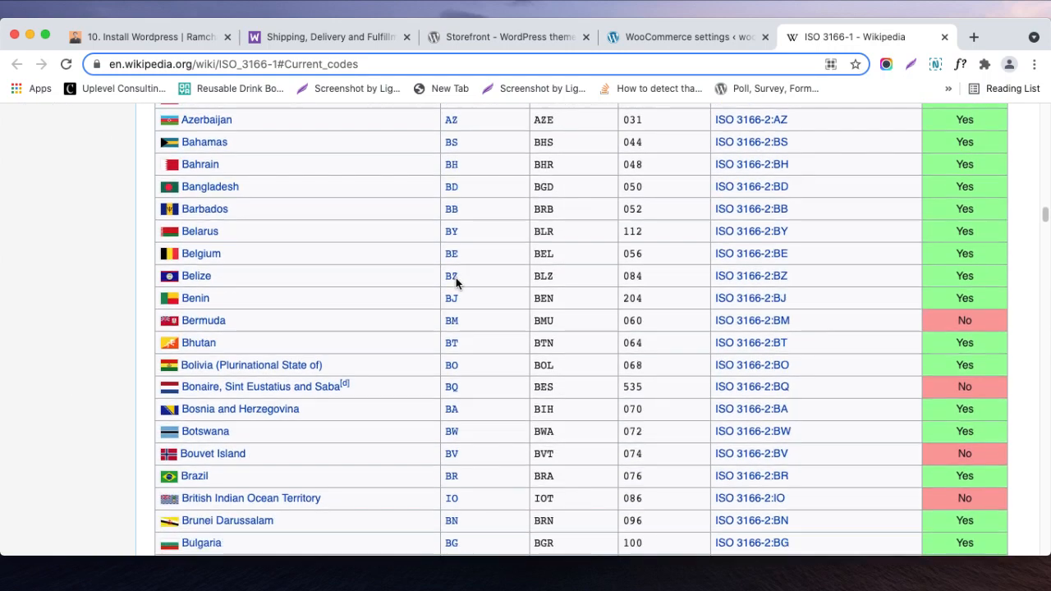
scroll(454, 280, down, 20)
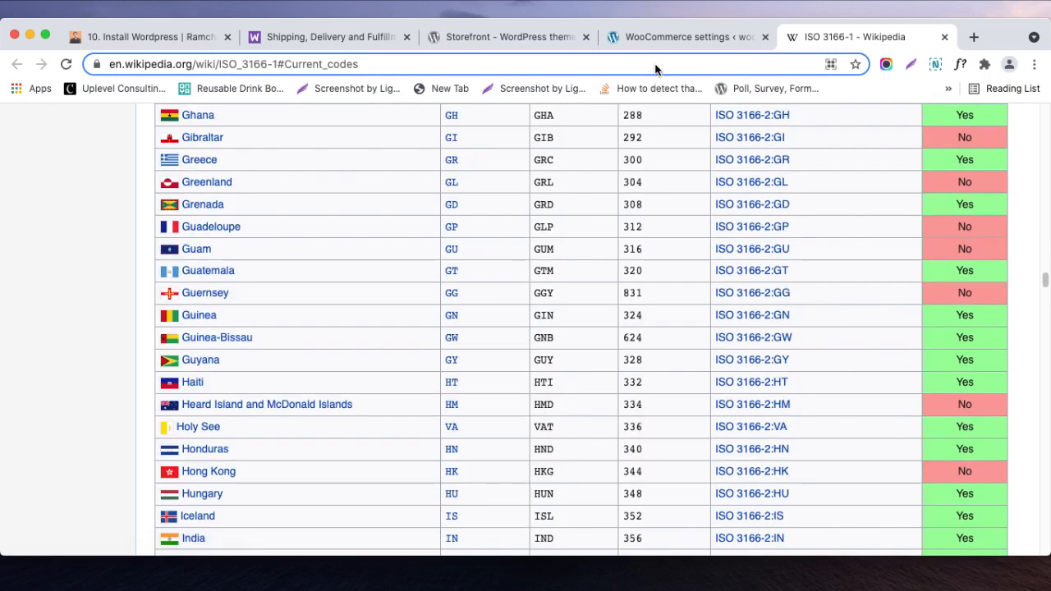
- Return to the WooCommerce settings and set the tax rate row's country code to IN and state code to RAJ
click(653, 37)
click(214, 345)
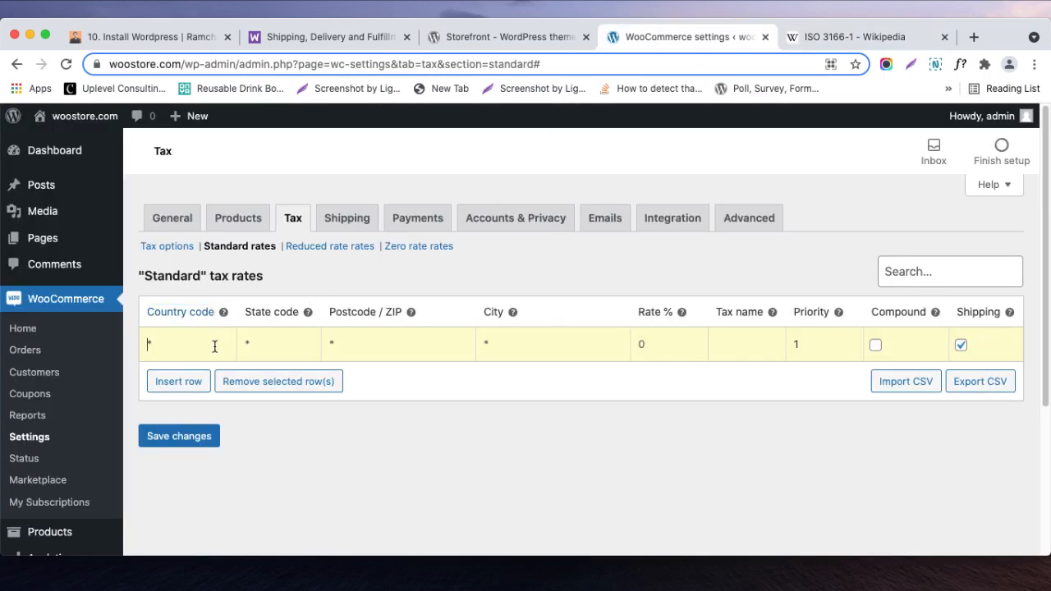
text(IN)
click(443, 478)
click(267, 336)
text(RAJ)
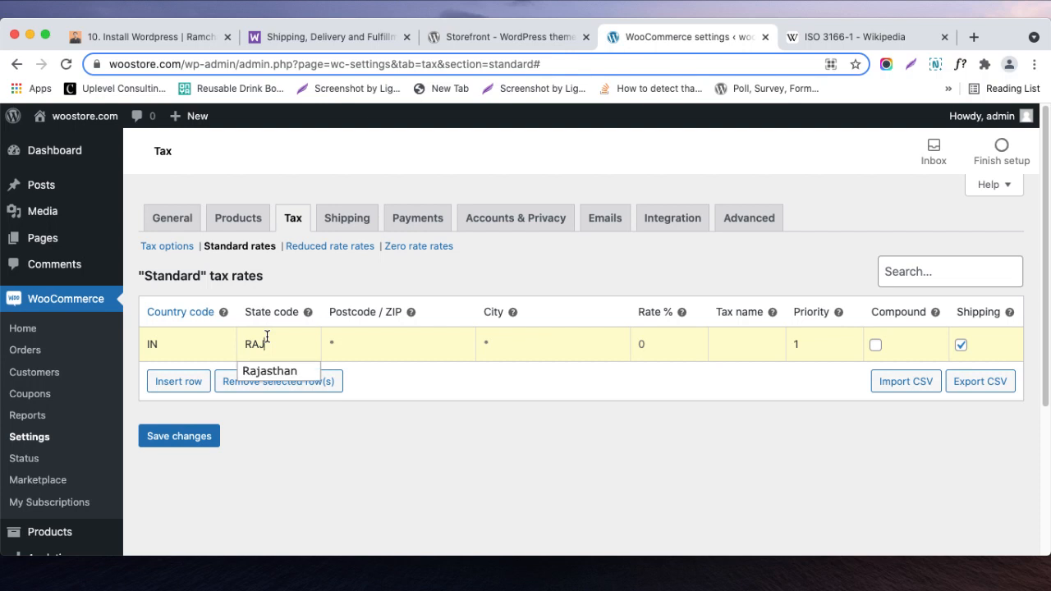
drag(462, 408, 807, 64)
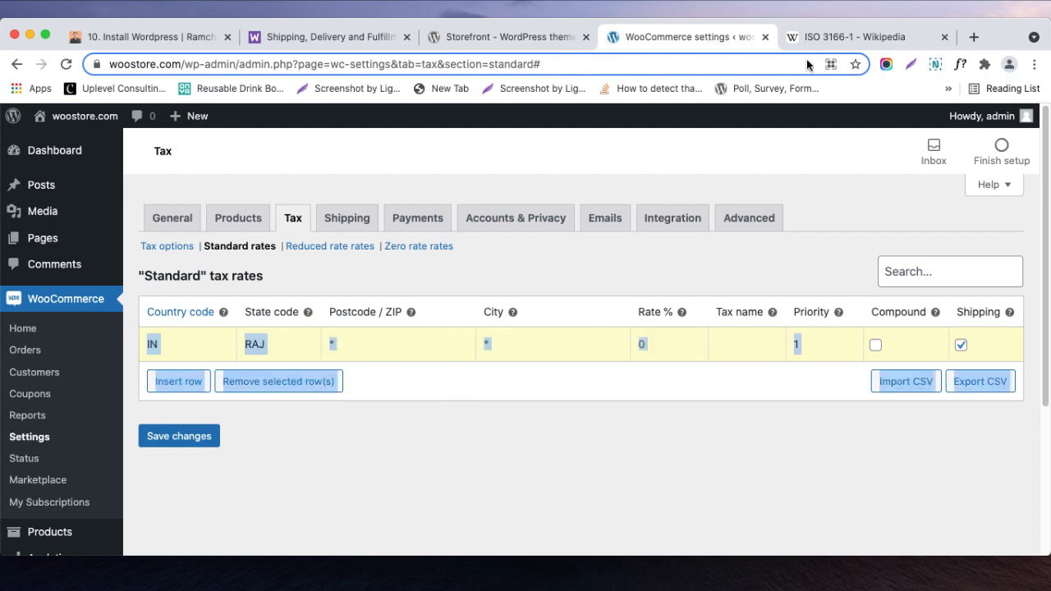
- Open Google in a new browser tab and search for "india state codes"
click(974, 37)
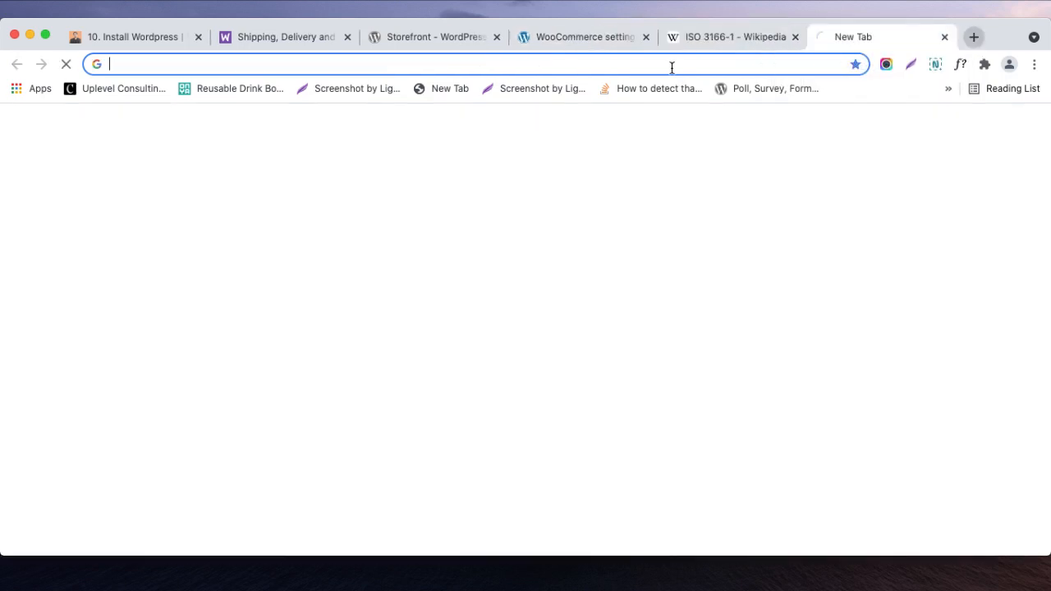
text(g)
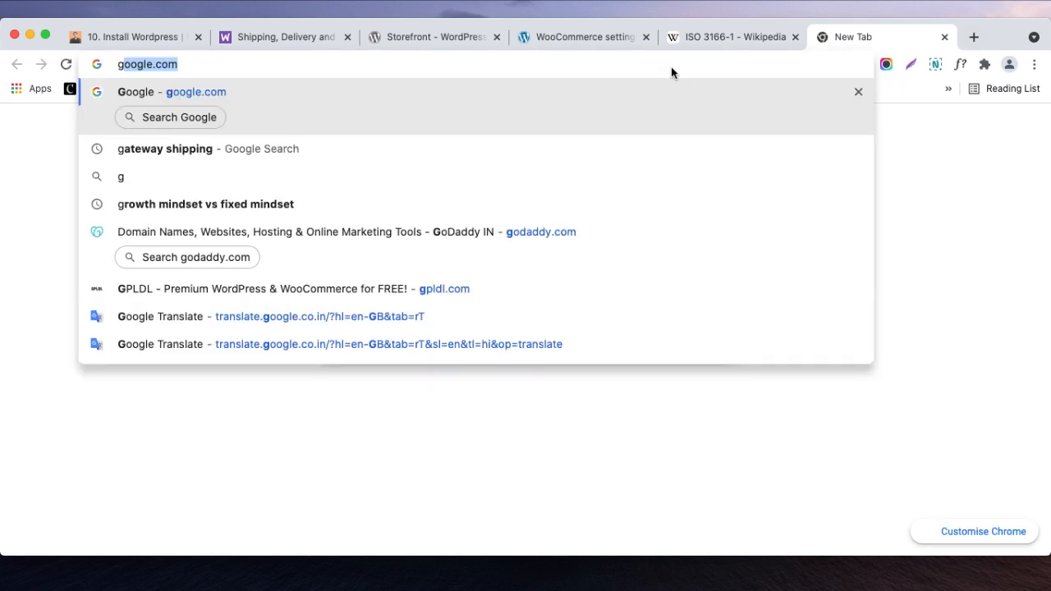
key(Return)
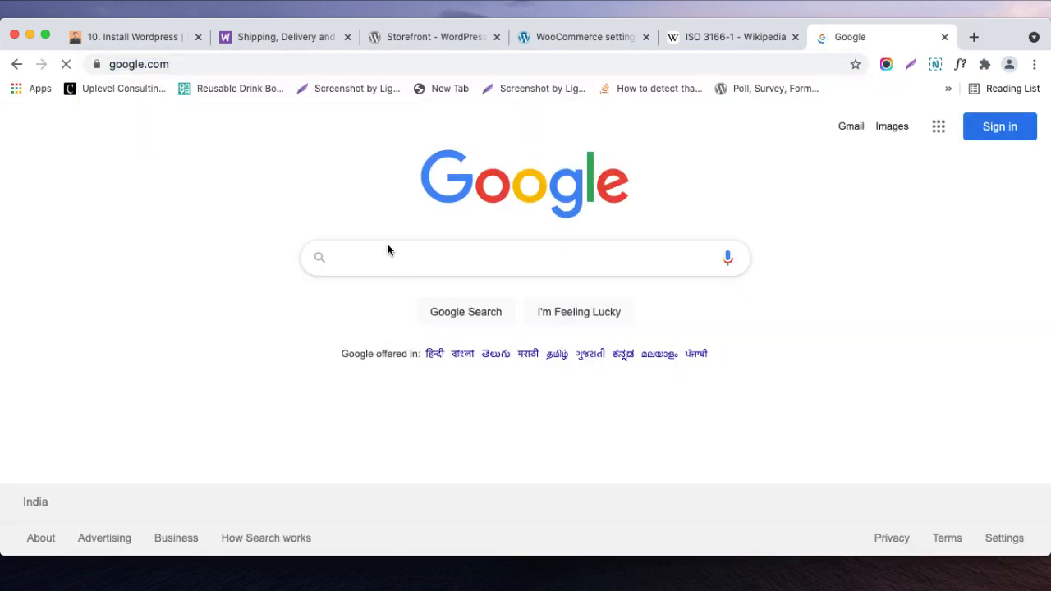
text(state)
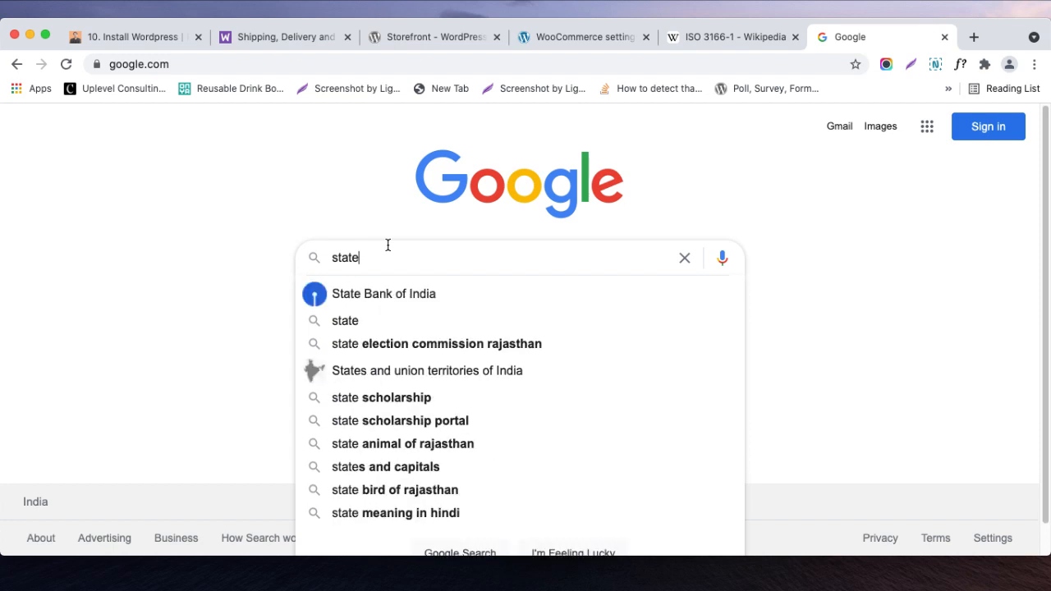
key(super+a)
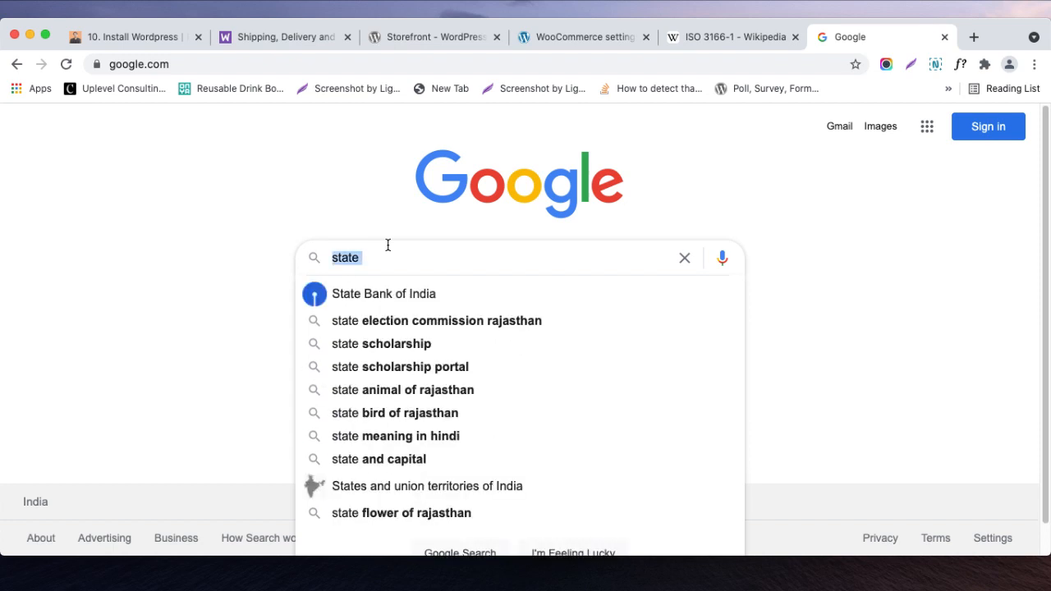
text(india state codes)
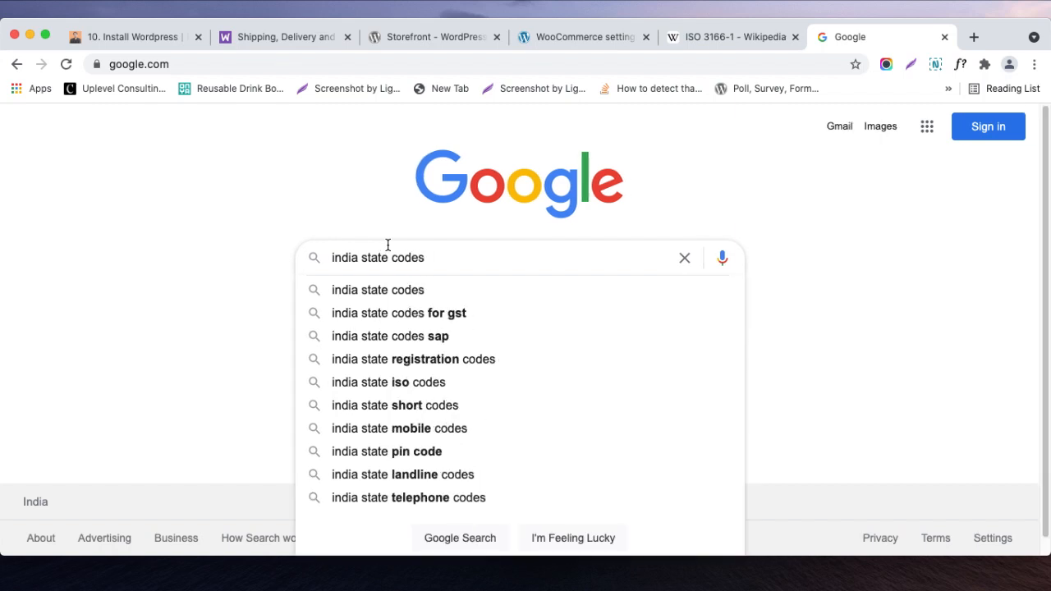
key(Return)
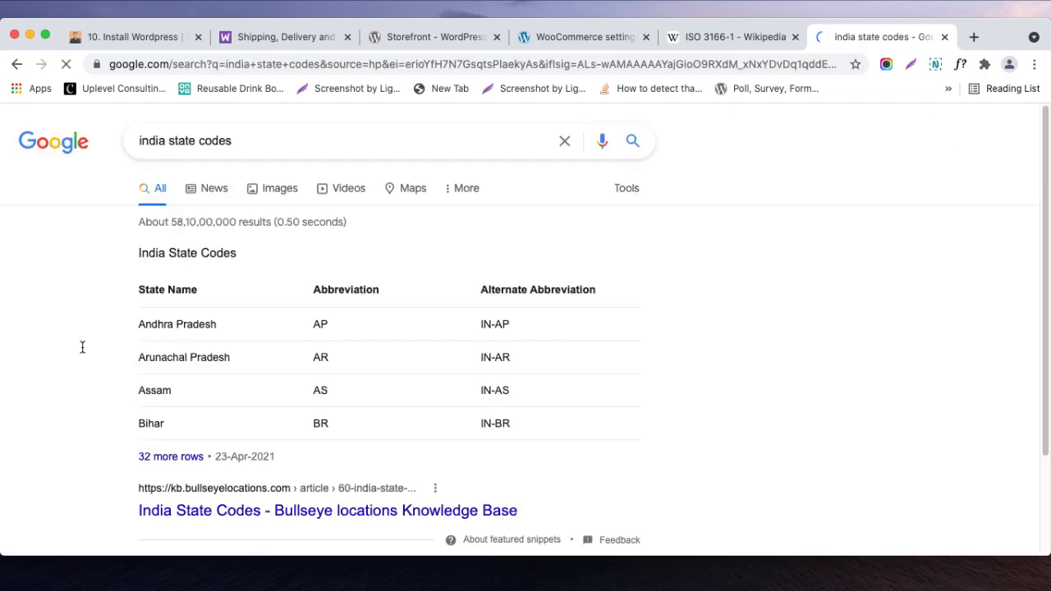
- Open the full India State Codes list and locate the abbreviation for Gujarat
click(177, 465)
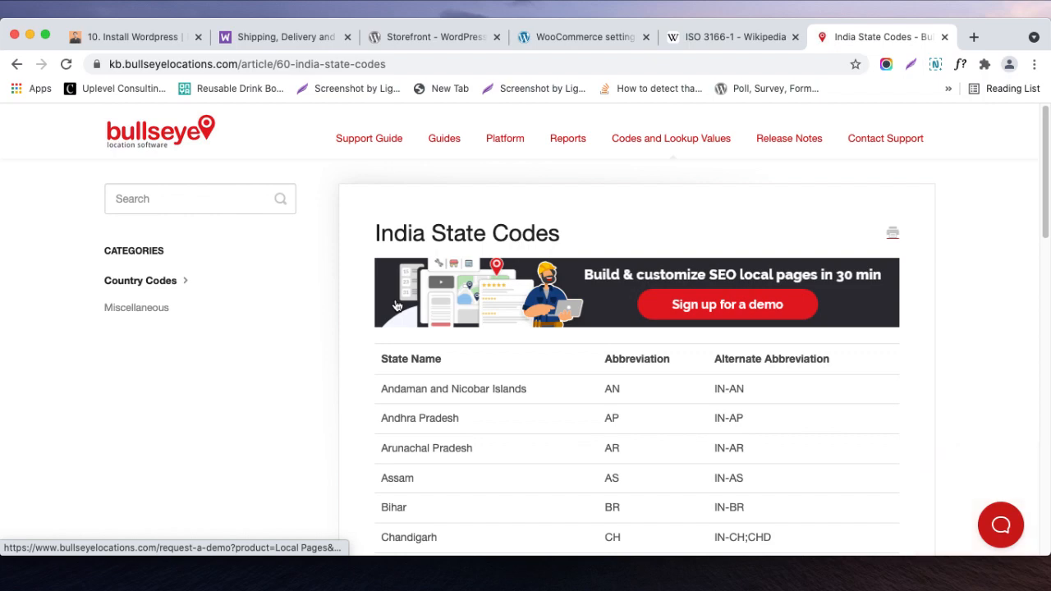
scroll(570, 479, down, 3)
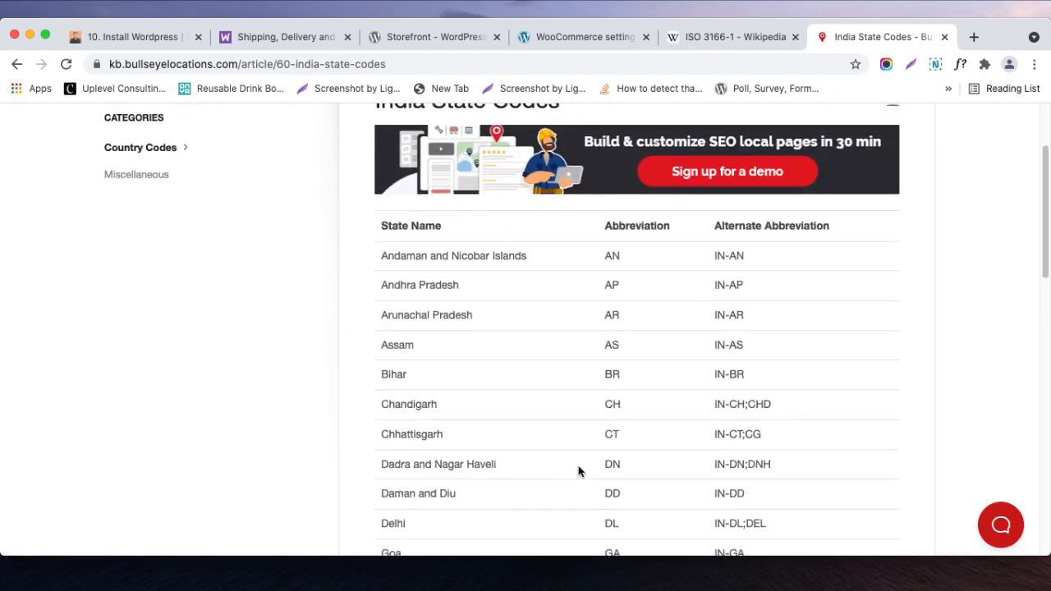
scroll(626, 391, down, 4)
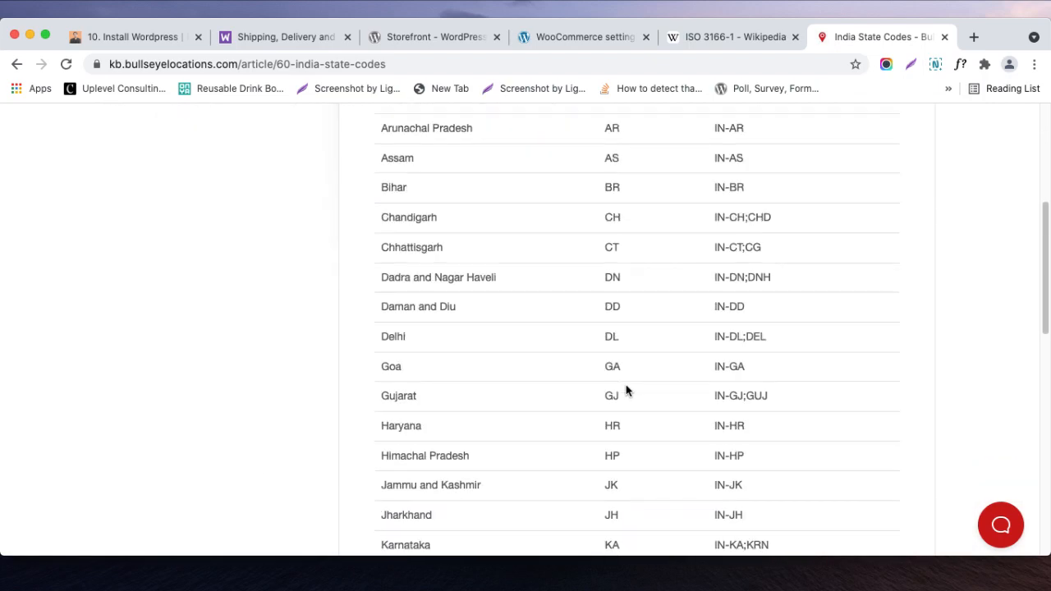
double_click(616, 393)
- Switch back to the WooCommerce settings and set the RAJ row's tax rate to 18%
click(588, 36)
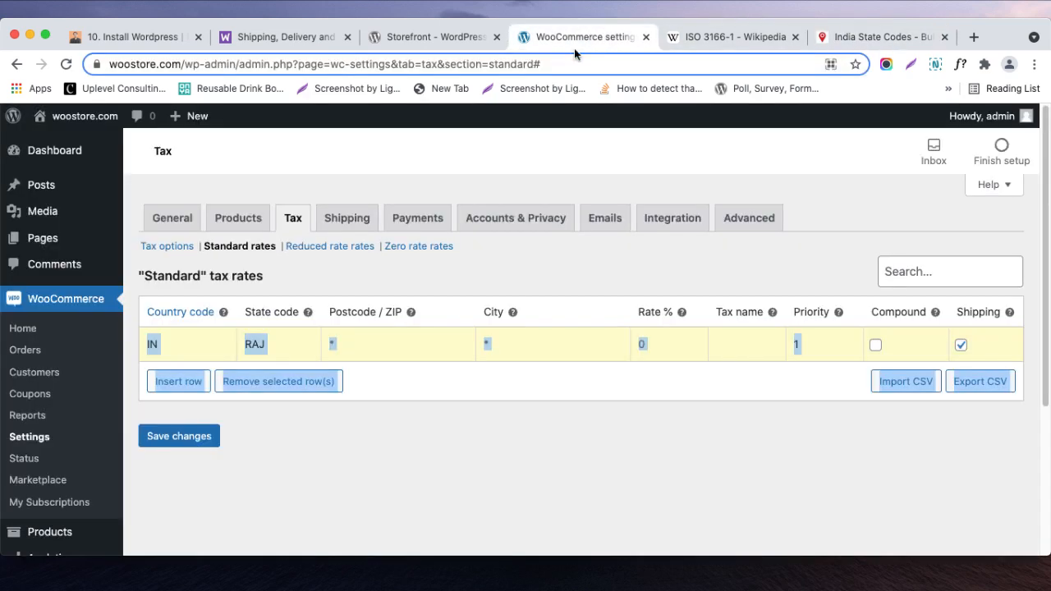
click(453, 459)
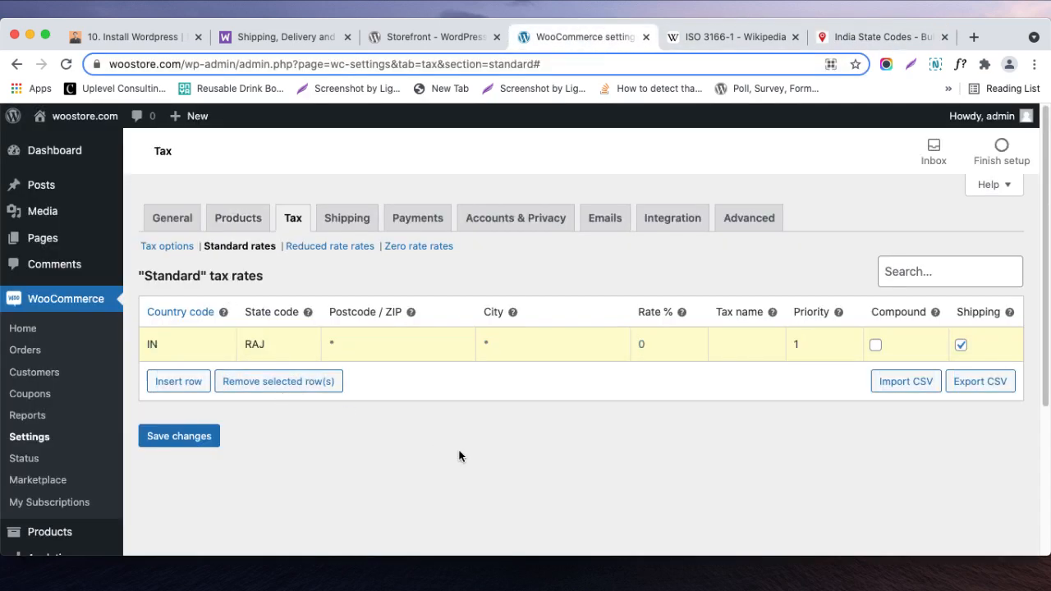
double_click(634, 341)
text(18)
click(559, 439)
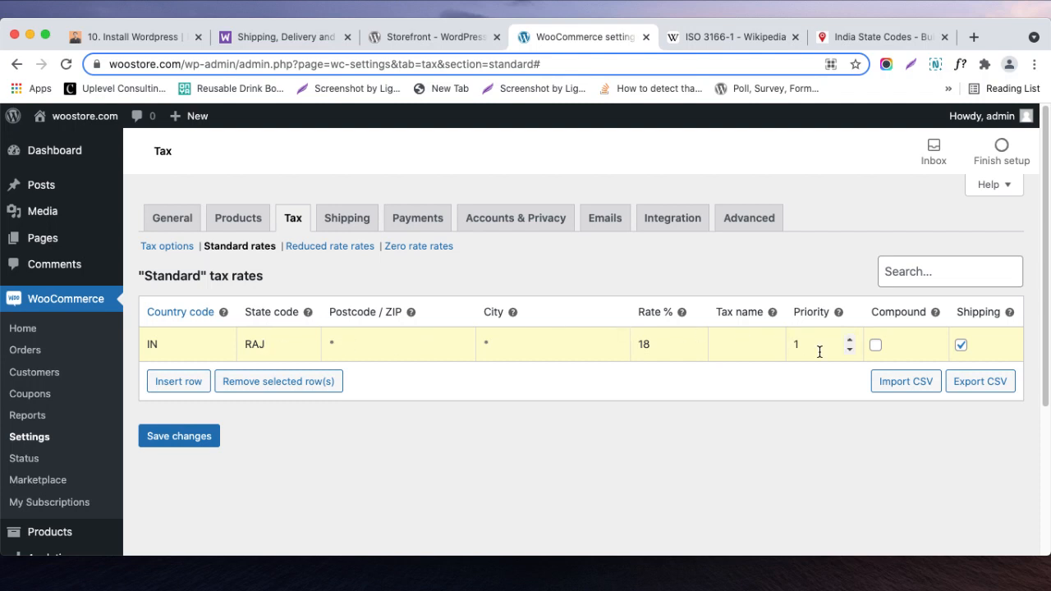
- Add a second standard tax rate with country code IN, state code GJ and a rate of 14%
click(167, 383)
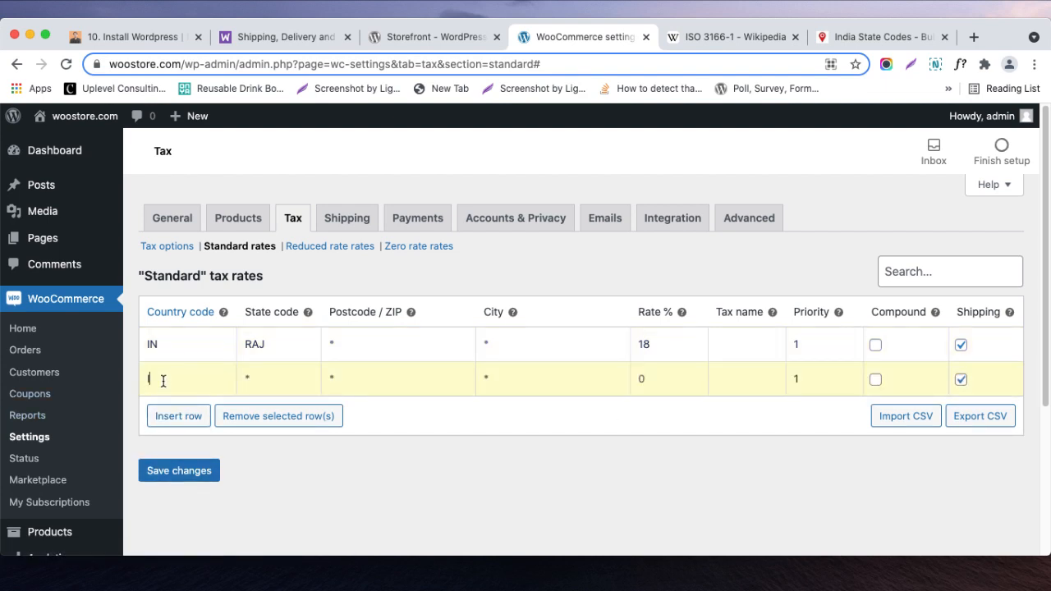
text(IN)
click(279, 387)
text(GJ)
click(642, 378)
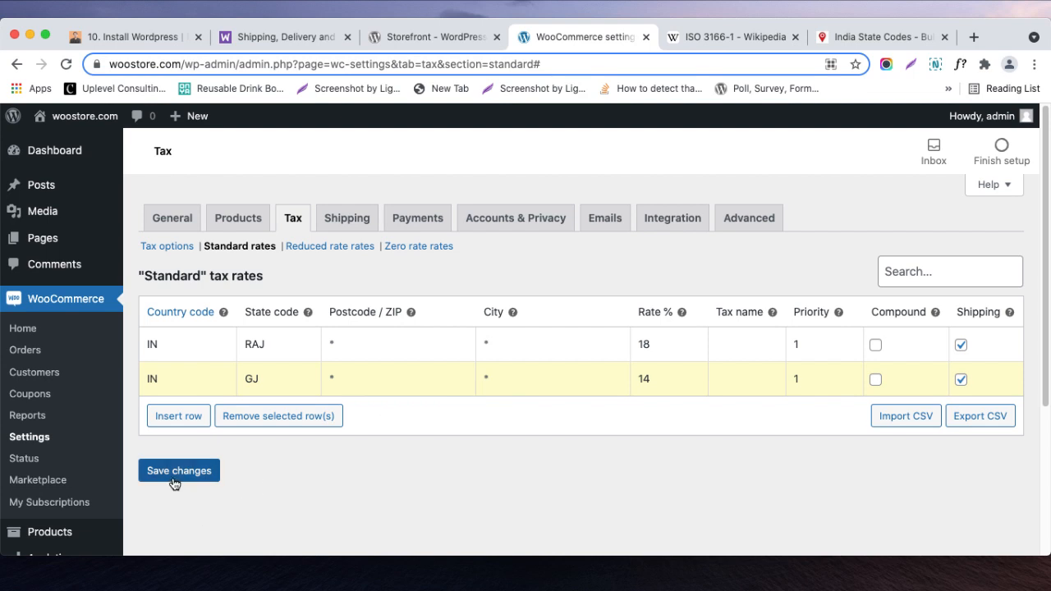
- Add a third standard tax rate for country code IN, covering all states, with a rate of 18%
click(164, 416)
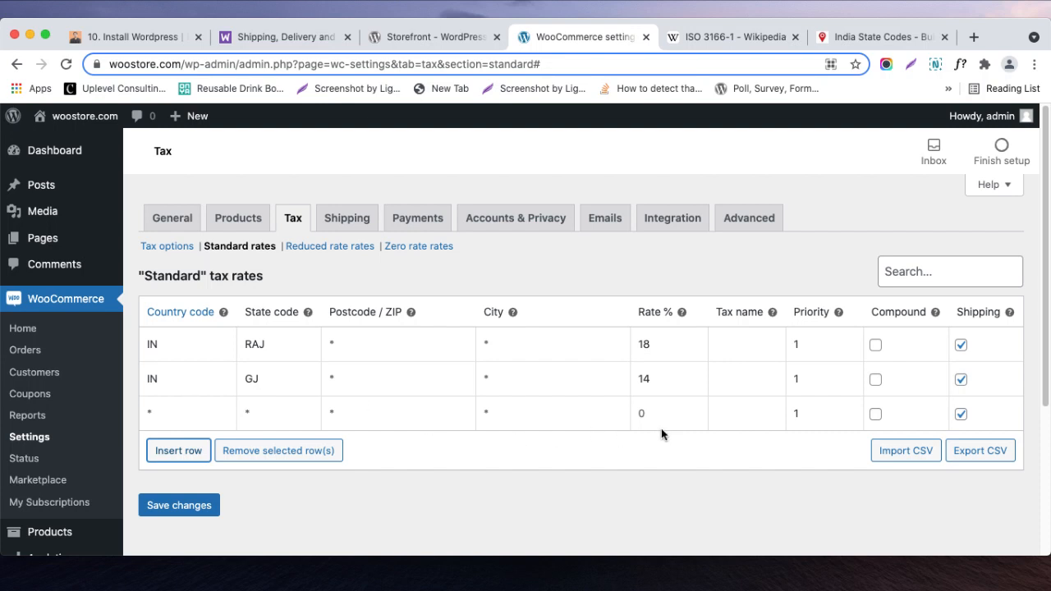
click(637, 417)
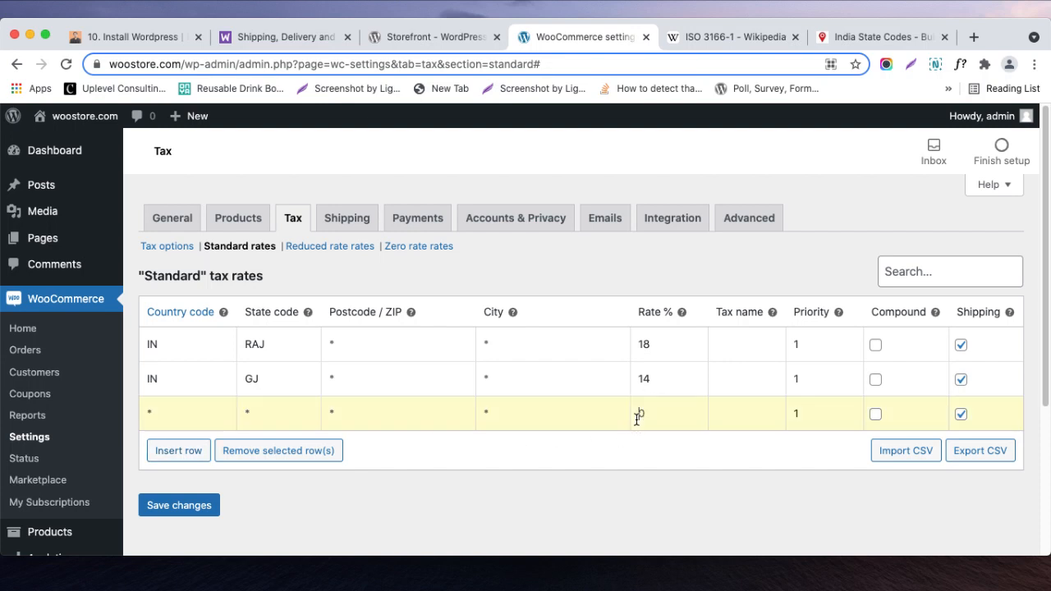
click(172, 415)
text(IN)
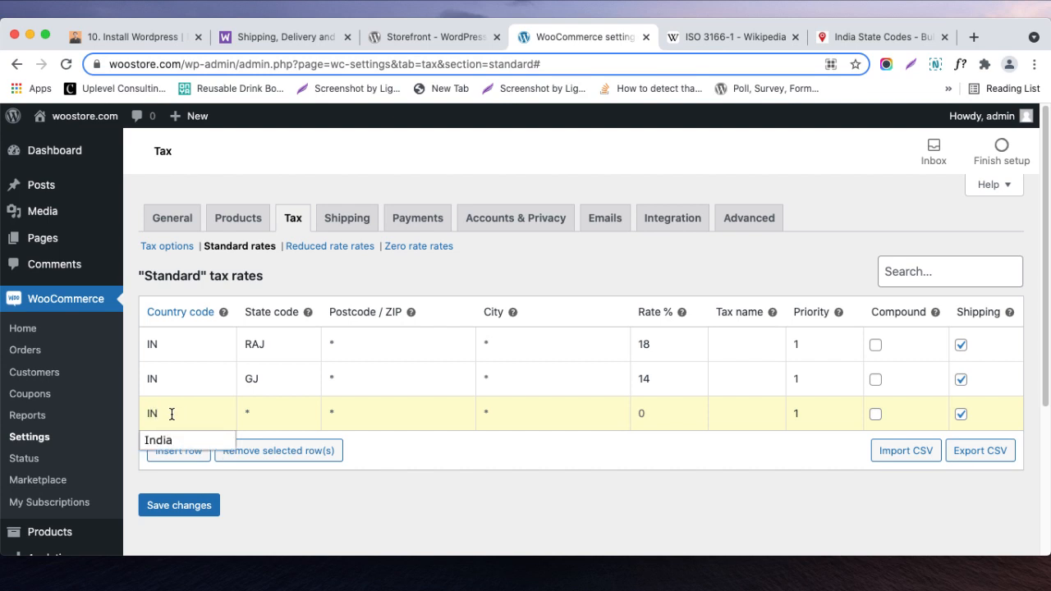
click(648, 419)
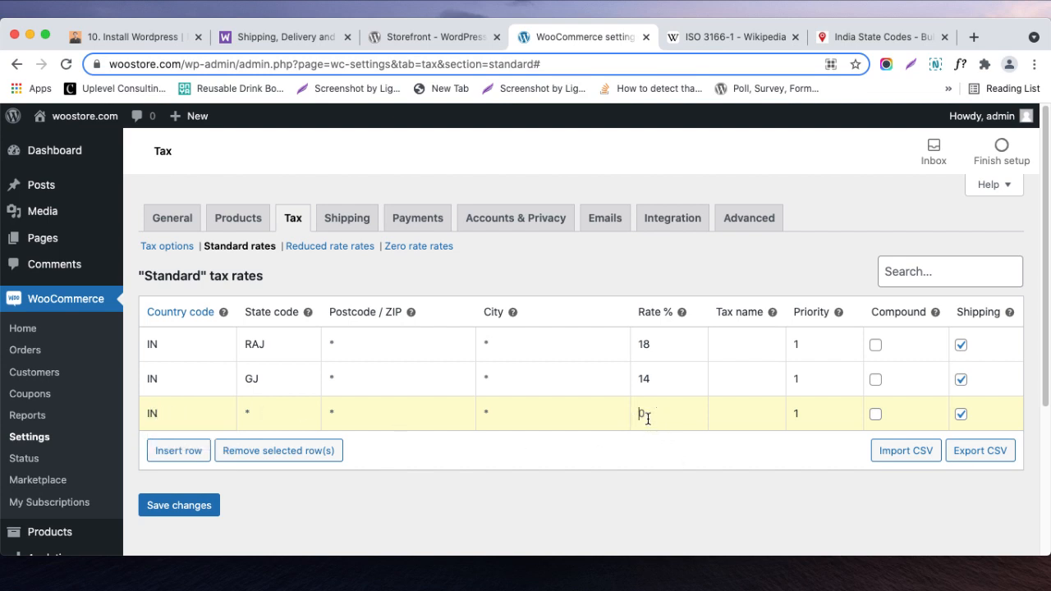
text(18)
click(674, 476)
- Change the RAJ row's tax rate to 17% and save the standard tax rates
drag(646, 346, 649, 346)
text(7)
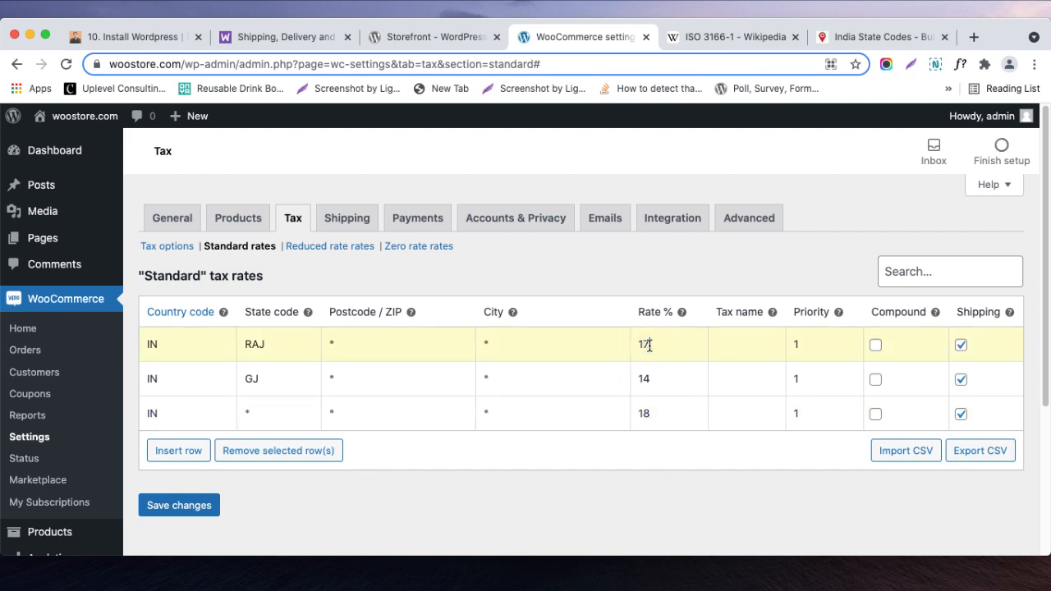
click(218, 506)
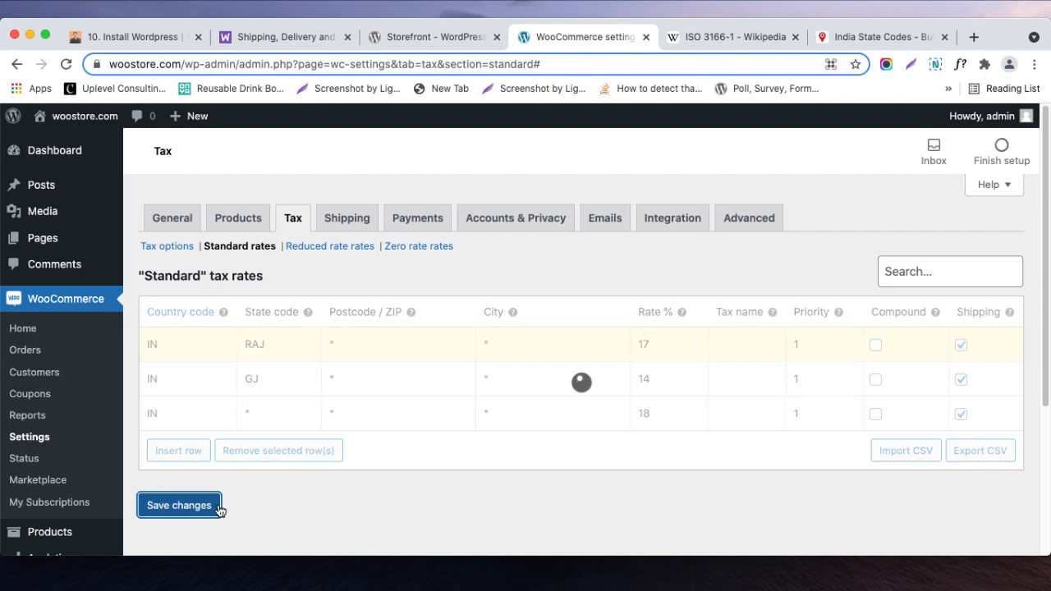
- Open the woostore.com site front end in a separate browser tab and switch to it
mouse_move(82, 115)
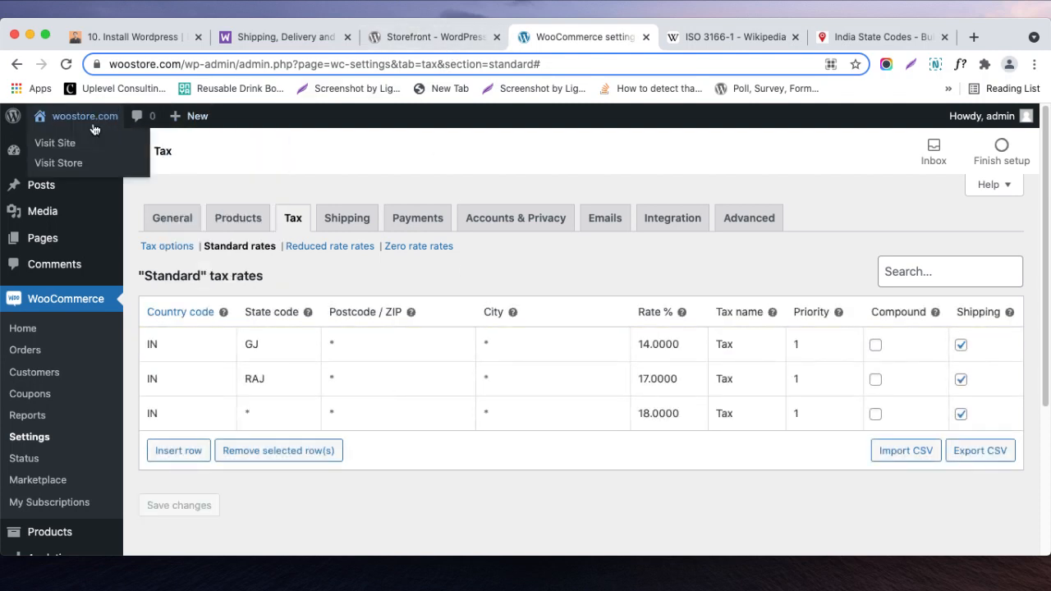
super+click(82, 145)
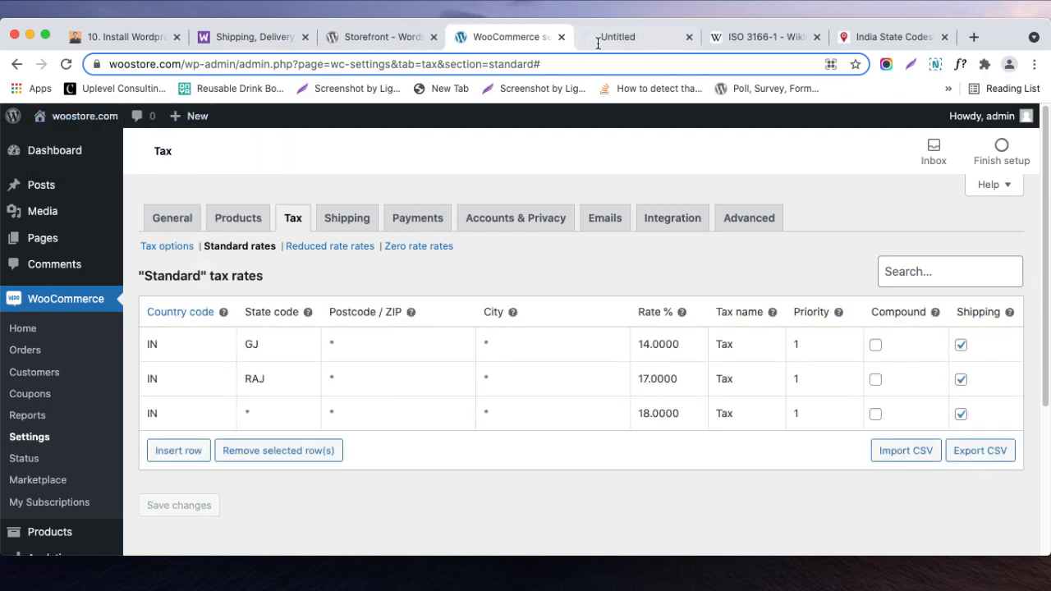
click(613, 36)
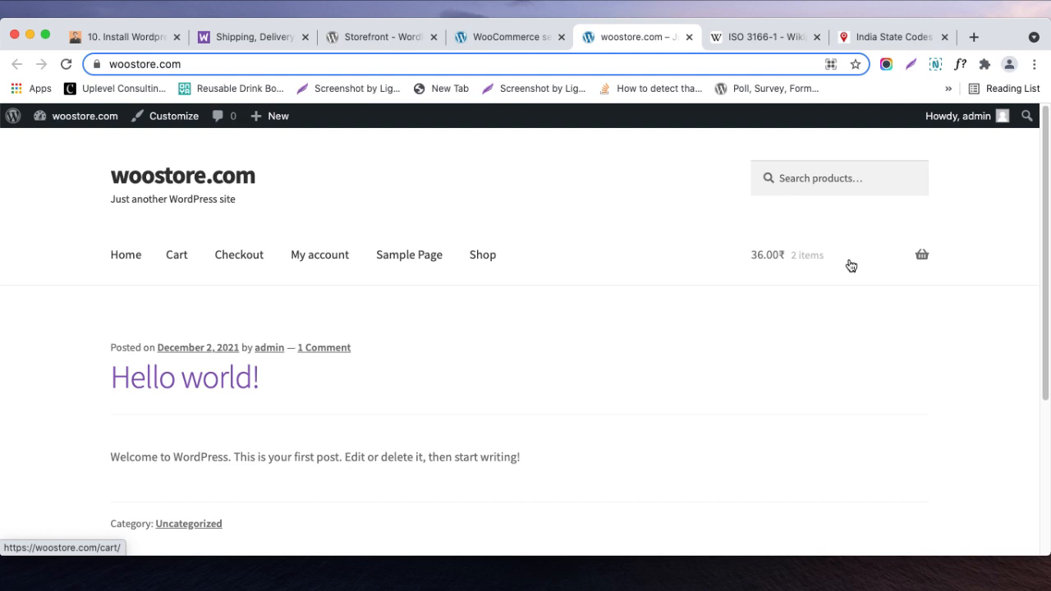
- Open the cart page from the storefront's mini cart and go to the cart totals
mouse_move(763, 269)
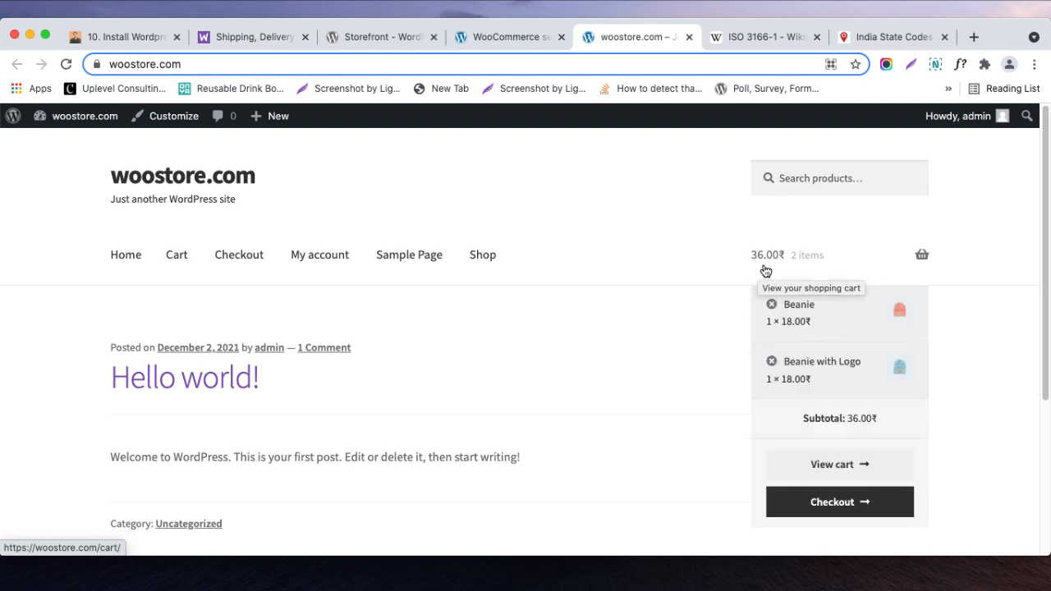
click(817, 465)
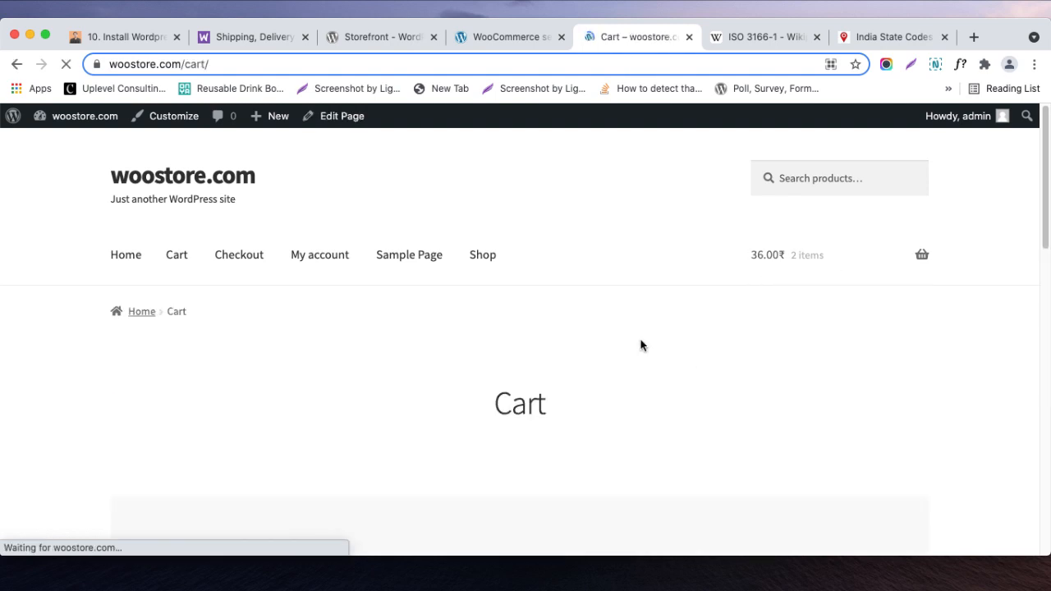
scroll(640, 345, down, 5)
scroll(641, 346, down, 2)
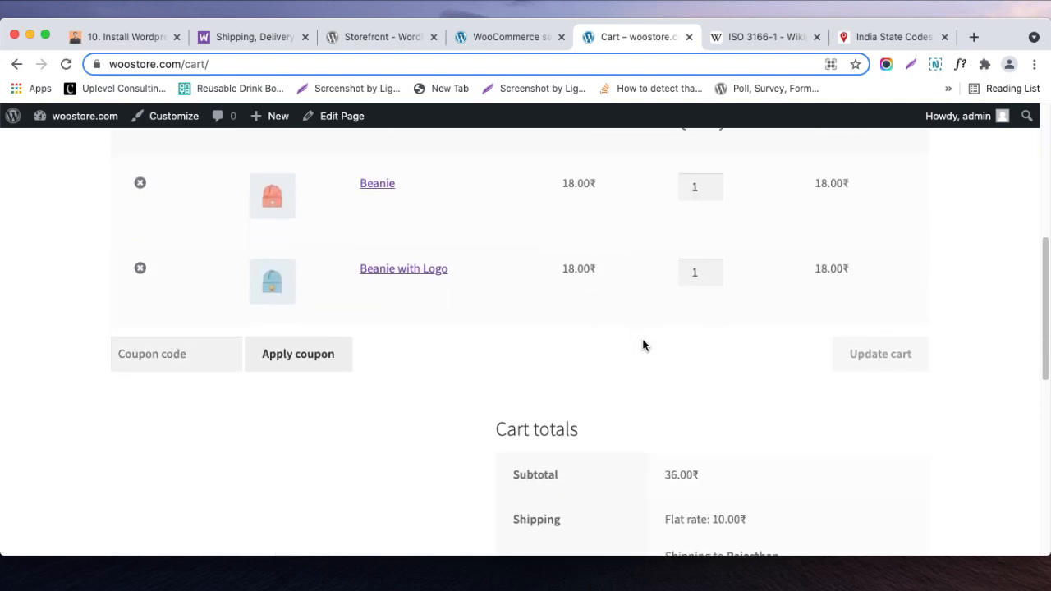
scroll(760, 245, down, 4)
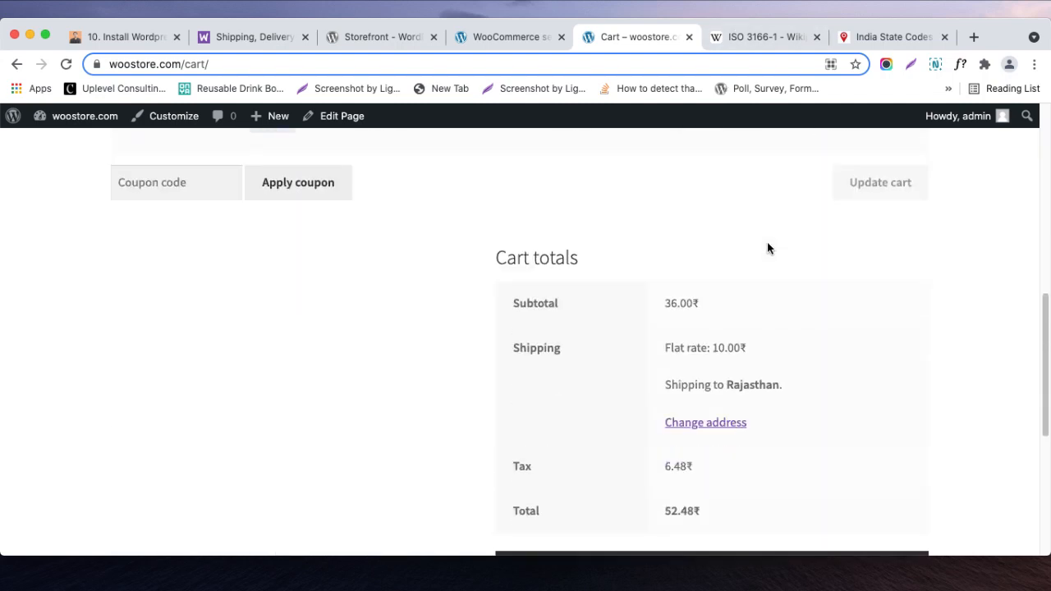
- Examine the subtotal, flat-rate shipping and tax amounts in the cart totals to see how the tax is calculated
drag(671, 304, 662, 305)
drag(685, 354, 745, 357)
scroll(745, 358, down, 1)
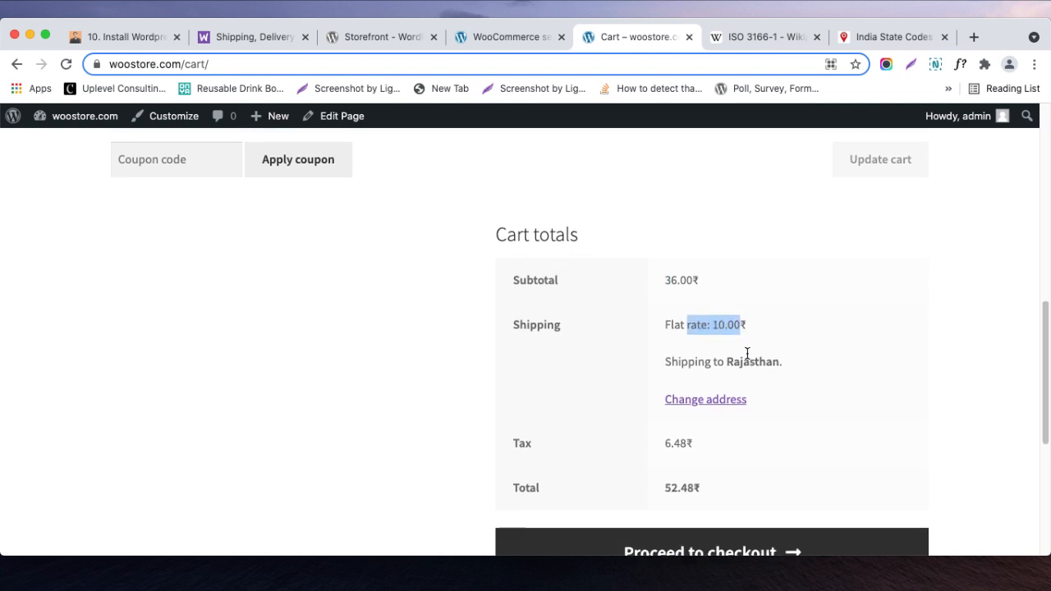
scroll(748, 361, down, 1)
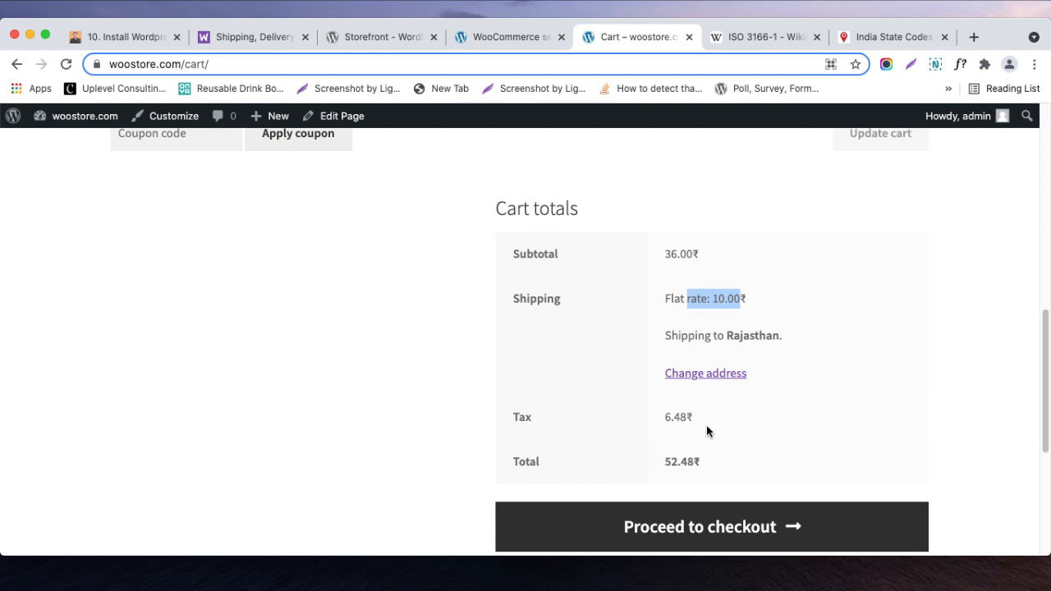
click(666, 417)
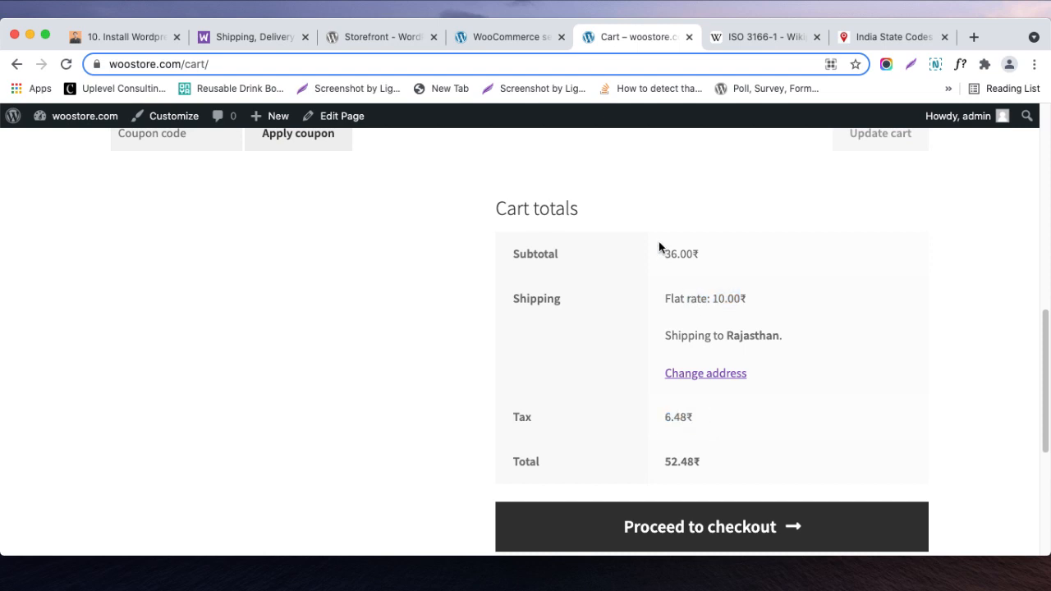
drag(666, 419, 691, 422)
drag(712, 299, 740, 301)
click(710, 289)
drag(672, 253, 735, 303)
click(715, 423)
drag(698, 419, 657, 422)
- Rename the tax to GST in all three standard rate rows and save the changes
click(500, 39)
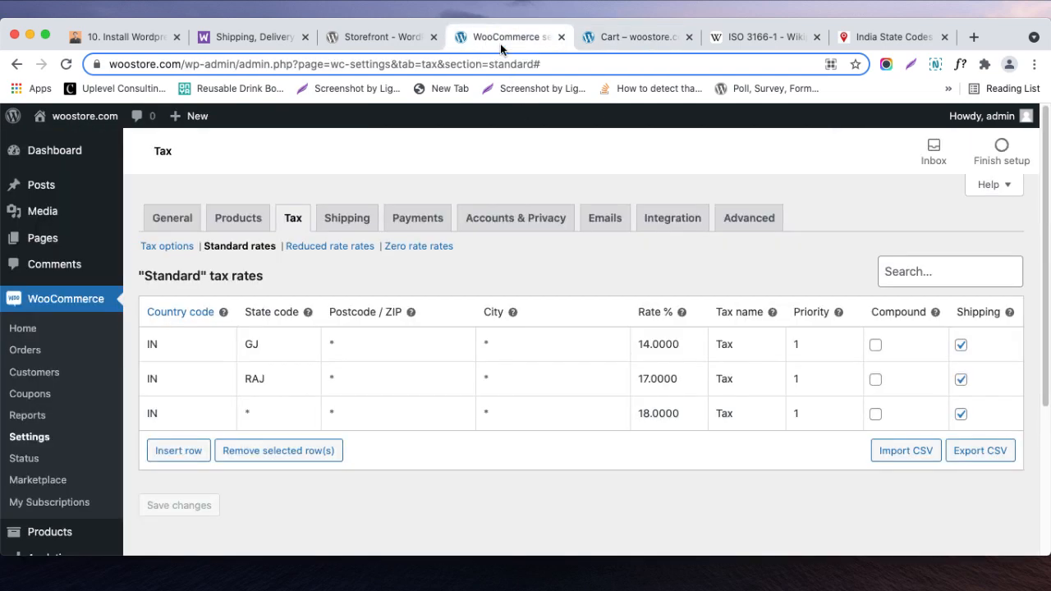
click(748, 413)
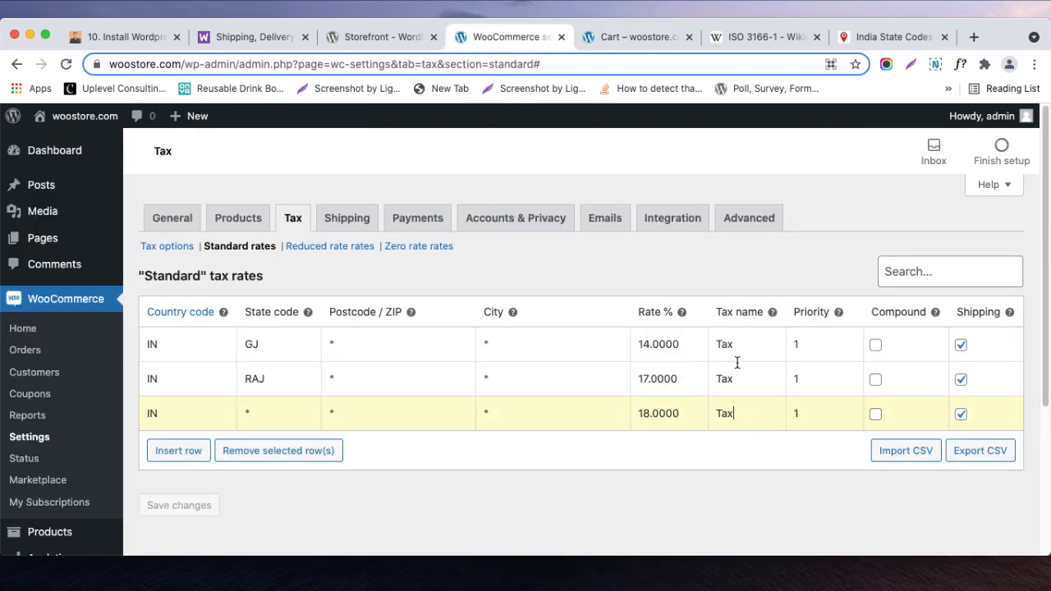
drag(736, 344, 710, 340)
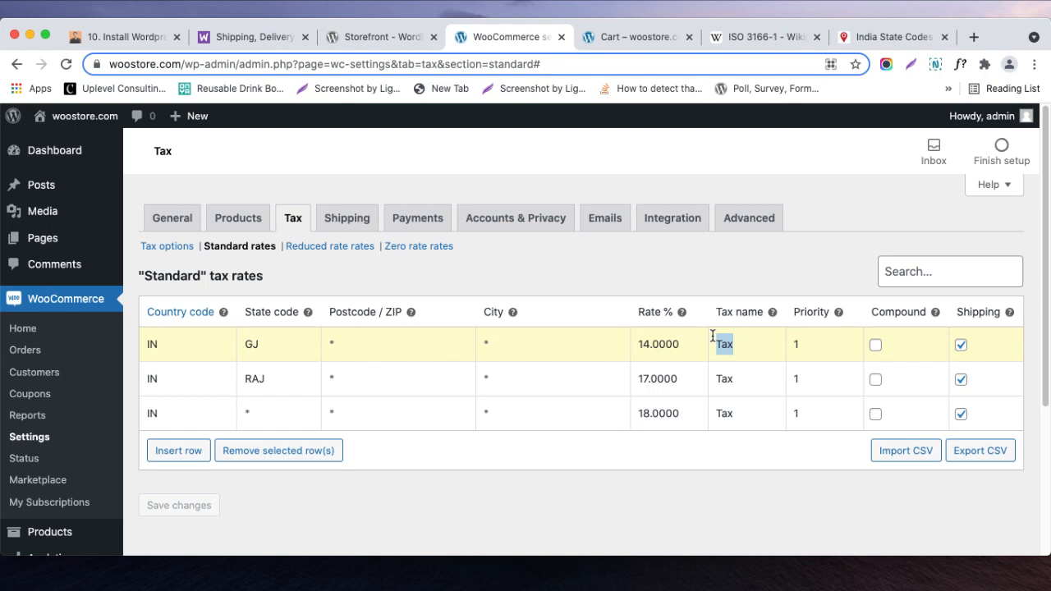
text(GST)
double_click(713, 339)
double_click(724, 386)
text(GST)
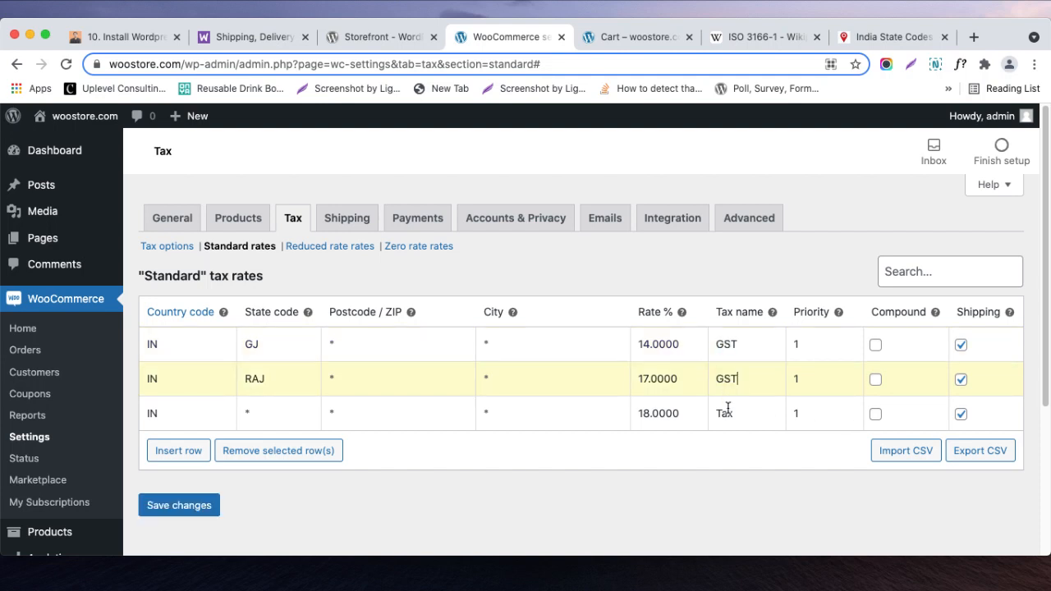
double_click(725, 414)
text(GST)
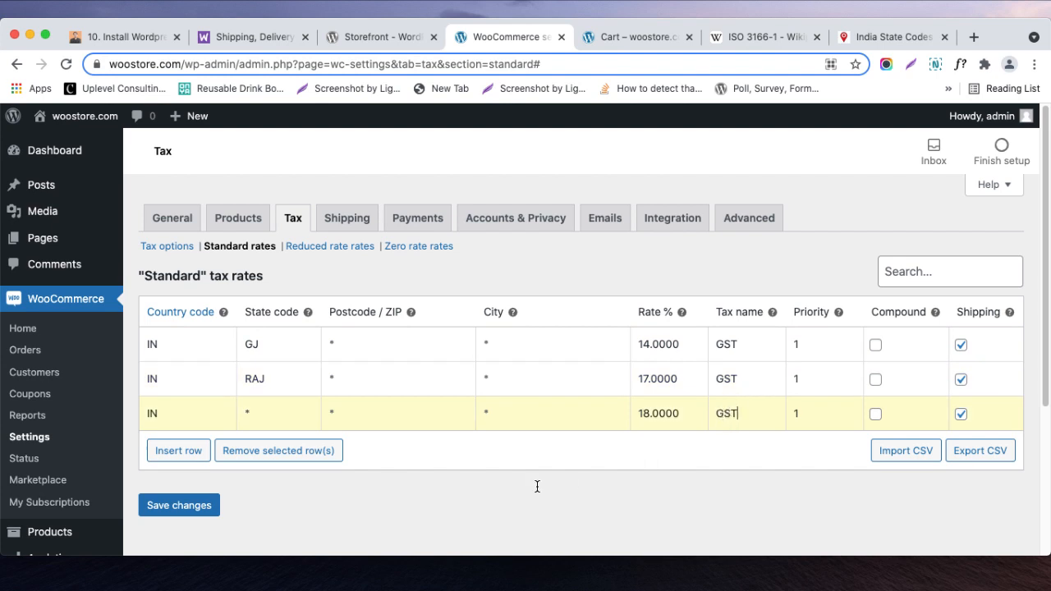
click(213, 509)
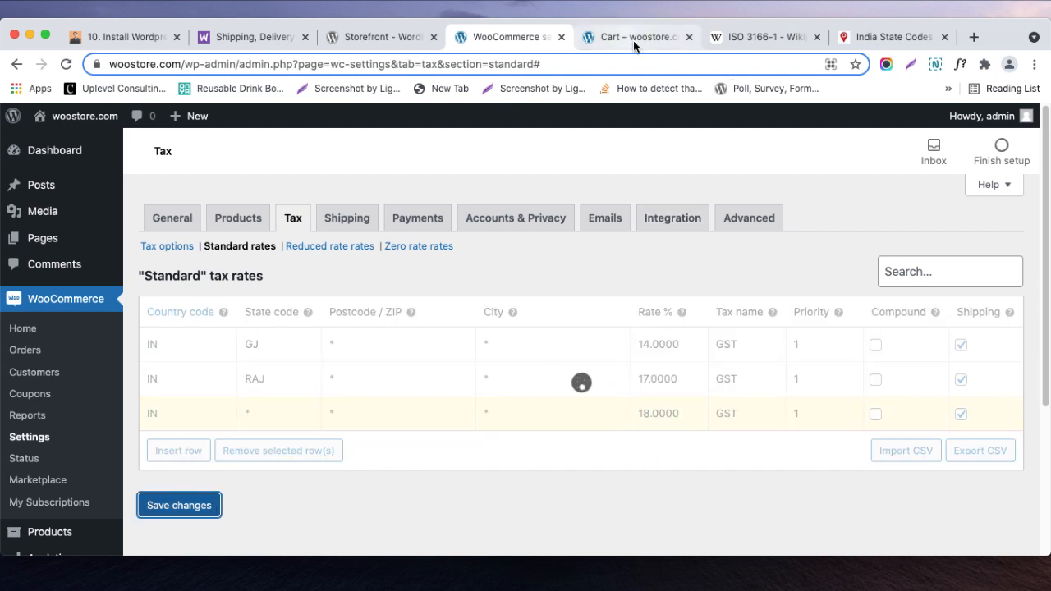
- Reload the storefront cart and check the tax label in the cart totals
click(633, 37)
double_click(523, 420)
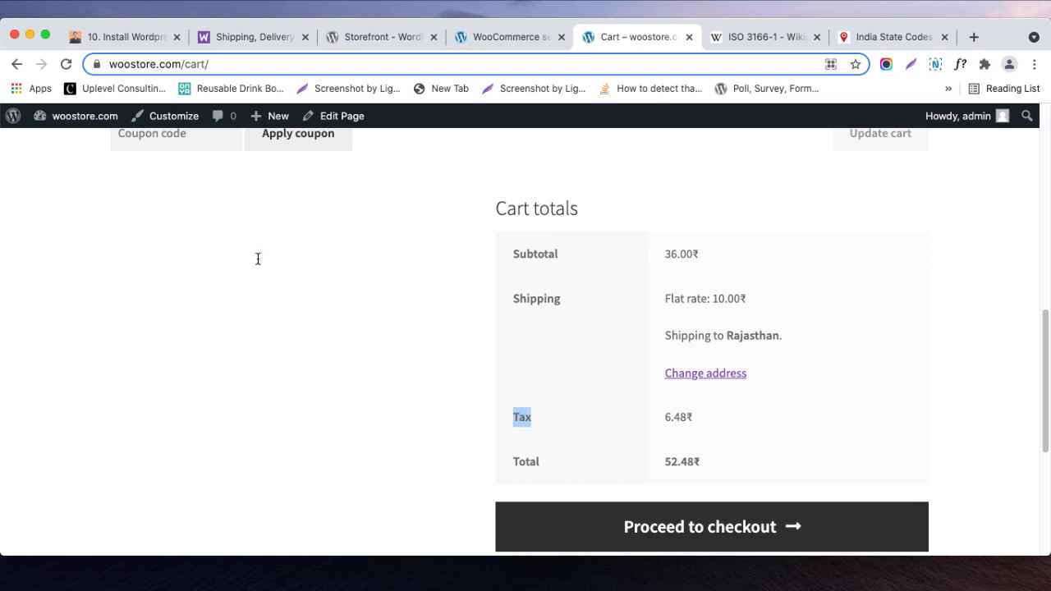
click(65, 64)
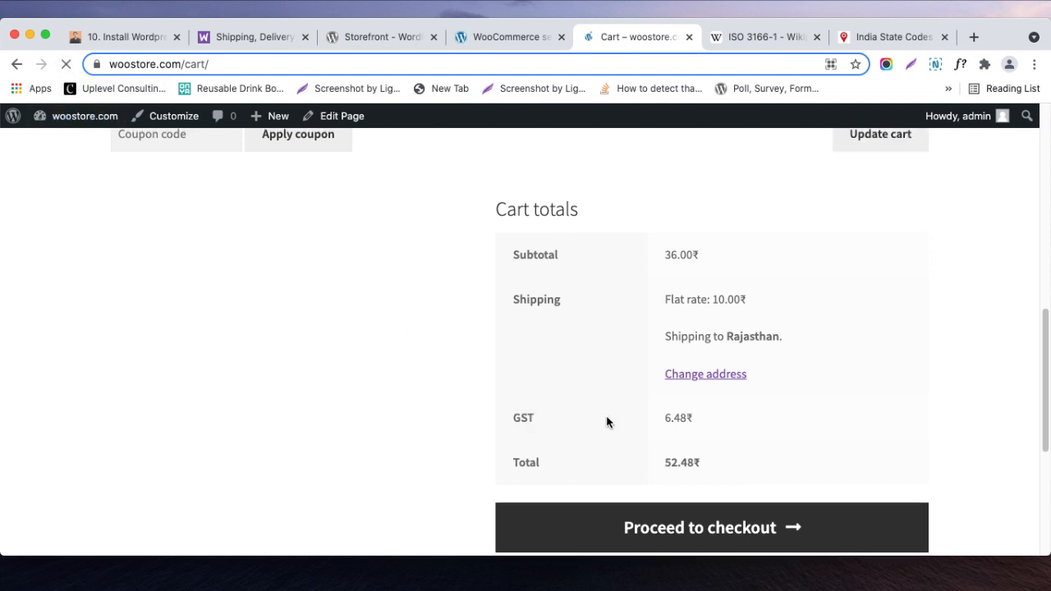
double_click(523, 420)
click(525, 424)
- Turn off tax on shipping for all three standard rates and save the changes
click(470, 43)
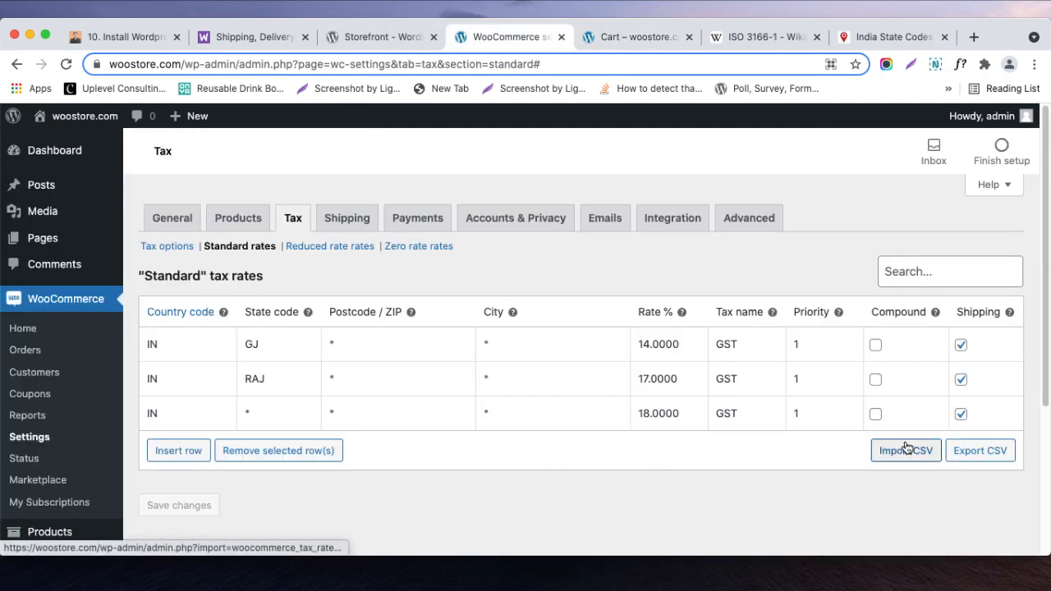
click(961, 414)
click(961, 380)
click(961, 345)
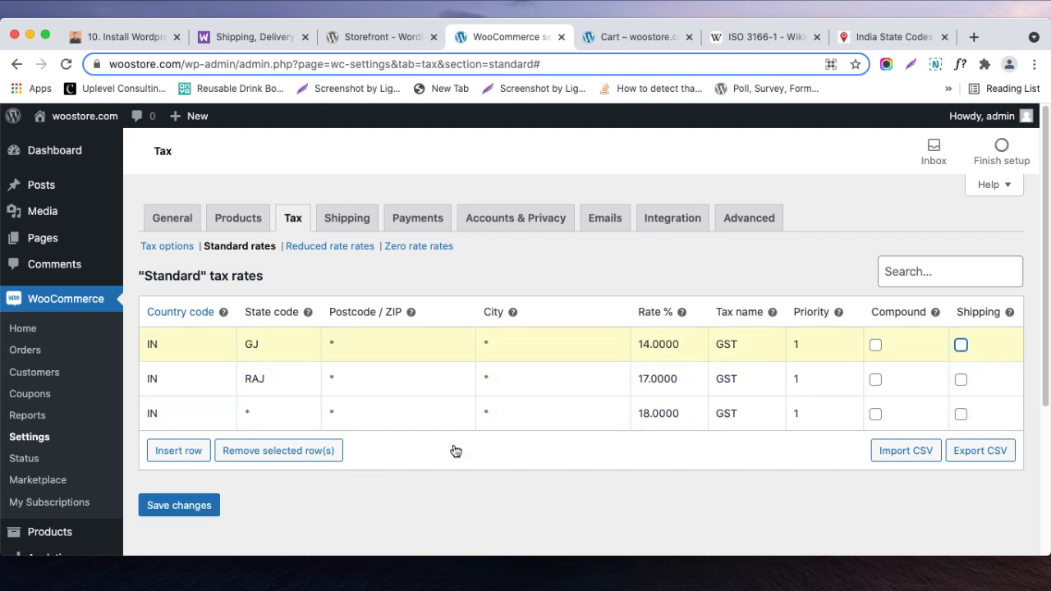
click(203, 511)
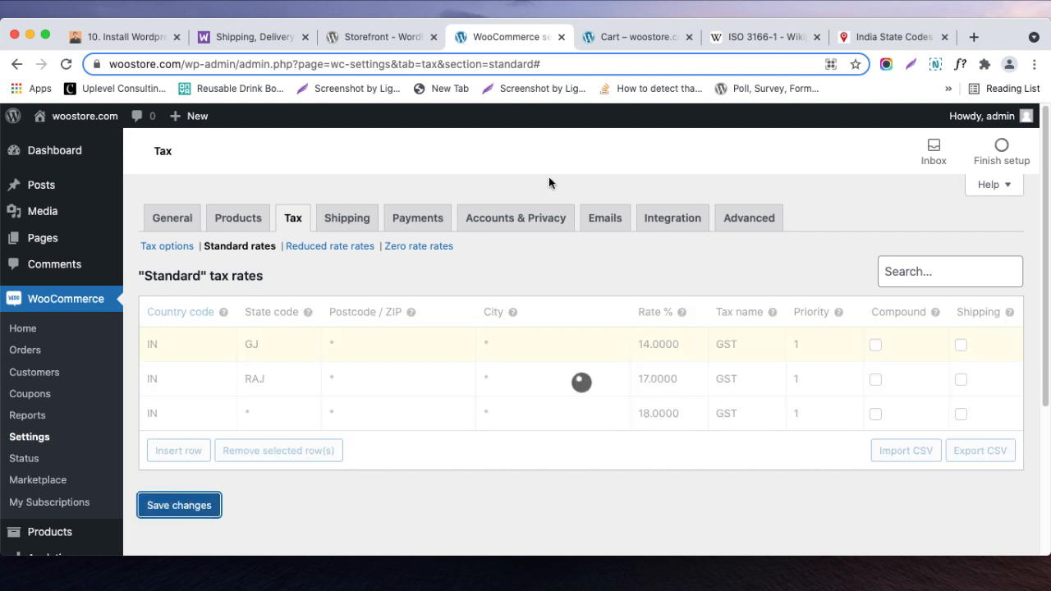
- Reload the storefront cart again and check the GST amount with shipping excluded from tax
click(605, 38)
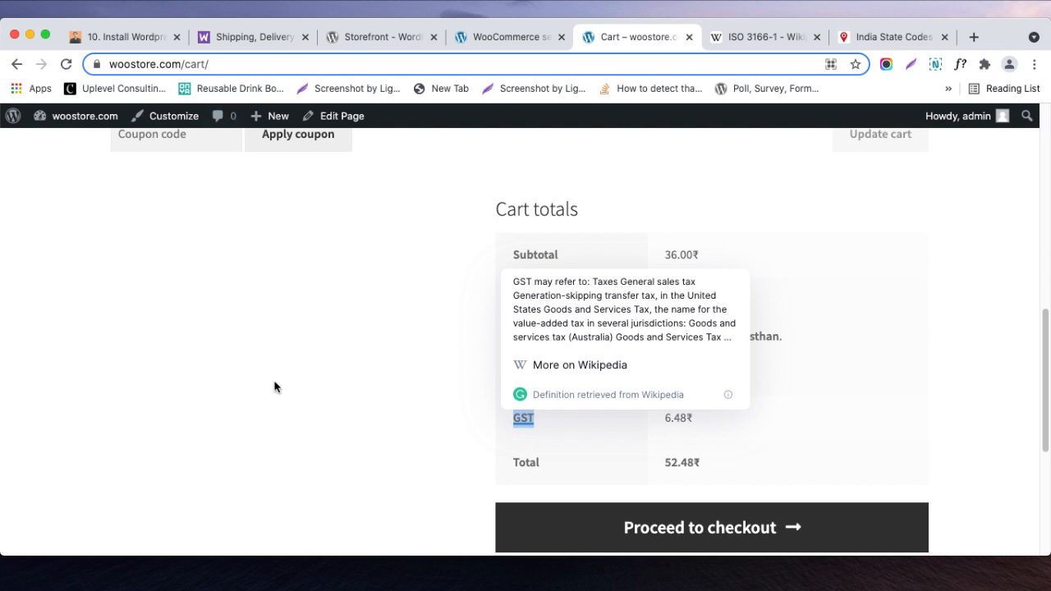
click(363, 394)
click(65, 64)
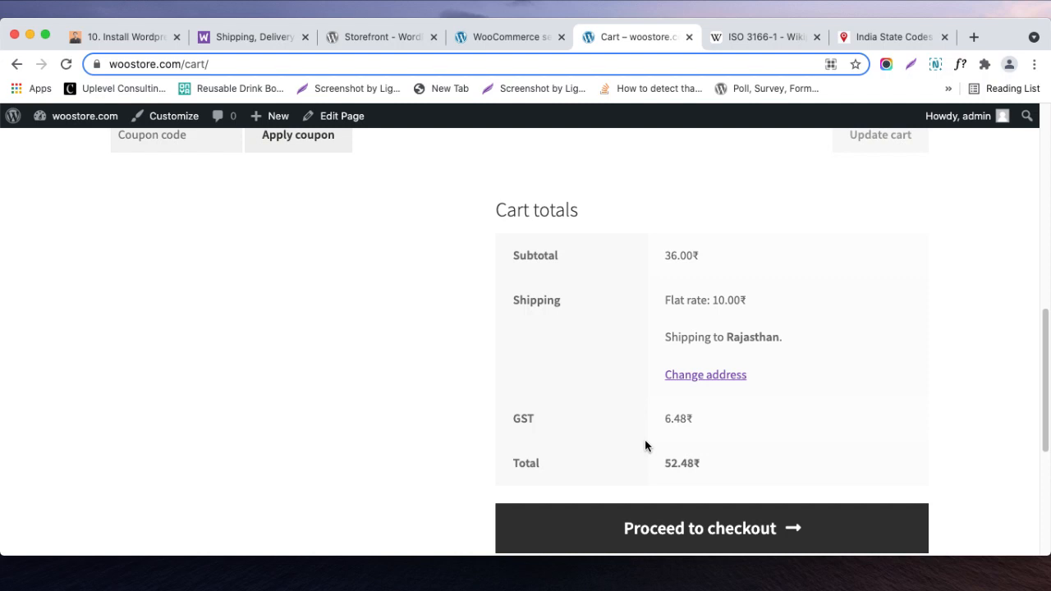
click(66, 65)
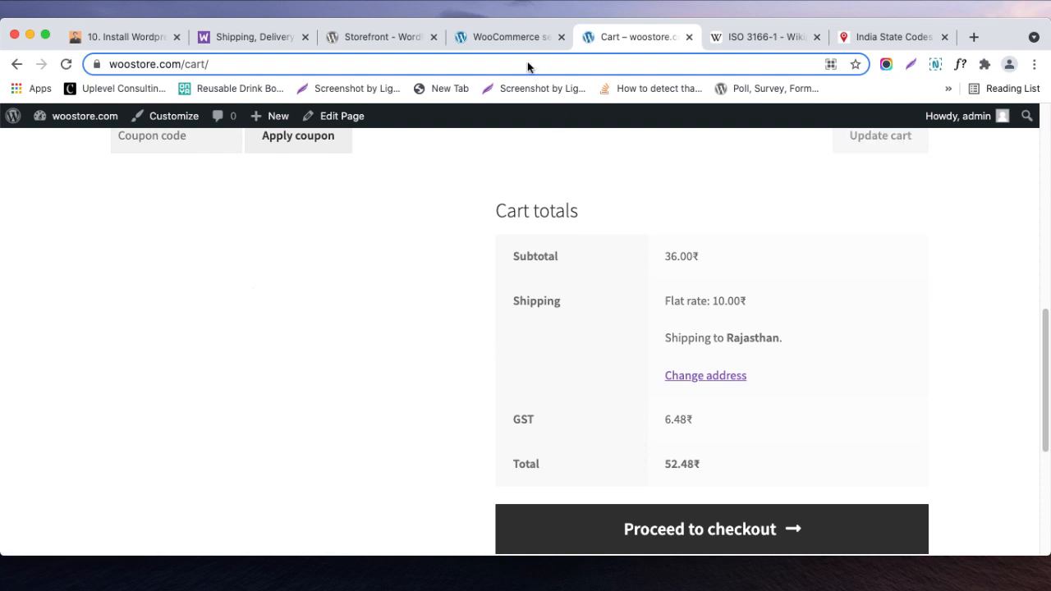
- Change the RAJ rate's state code to RJ in the standard tax rates and save
click(511, 38)
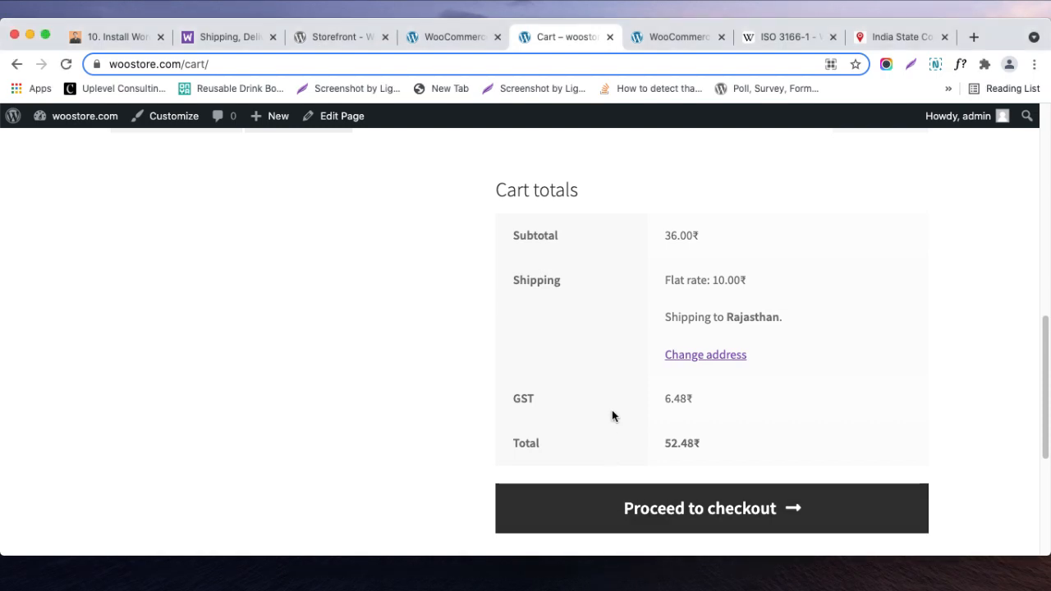
click(436, 38)
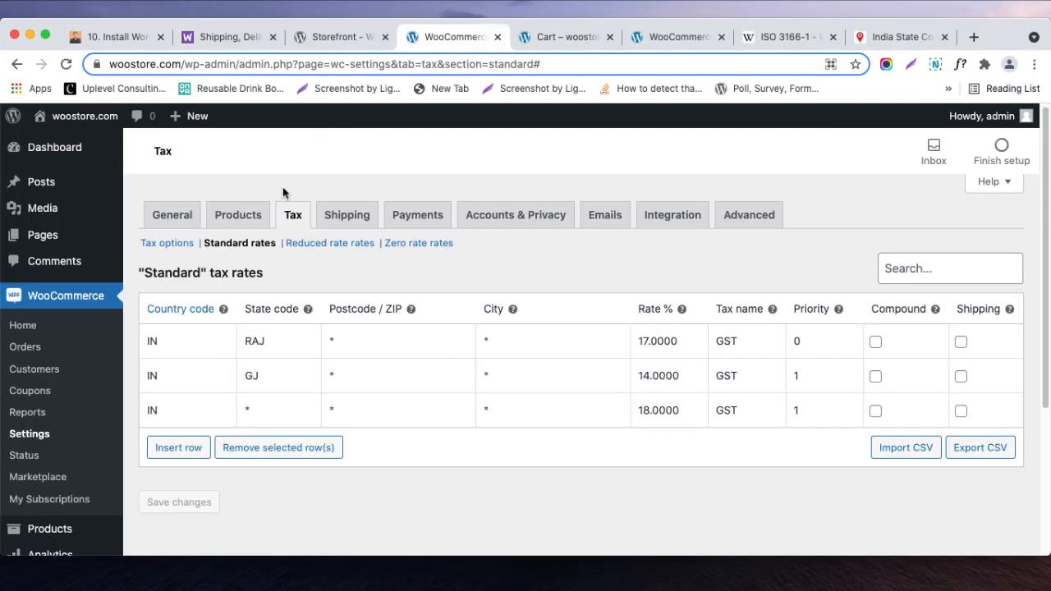
click(261, 351)
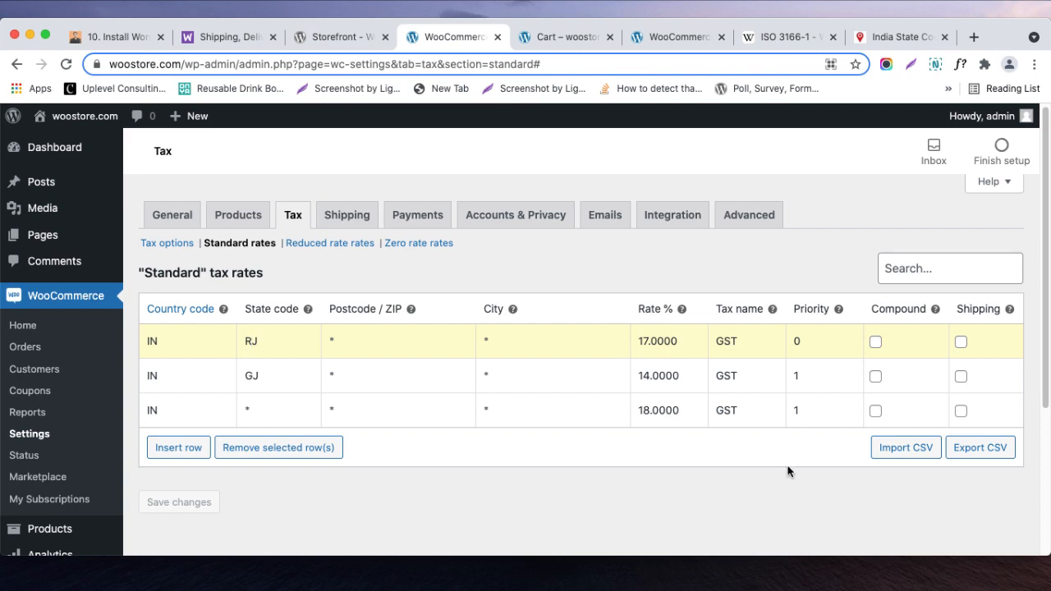
scroll(789, 469, down, 1)
click(189, 472)
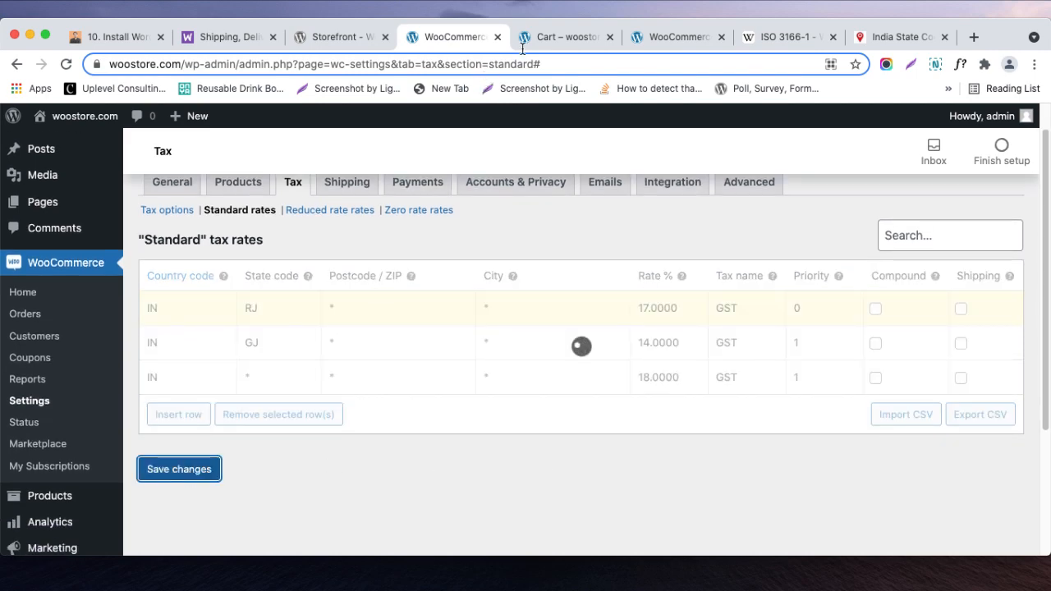
- Reload the cart and compare its GST lines for Rajasthan with the rates and priorities in the standard tax table
click(557, 37)
click(452, 37)
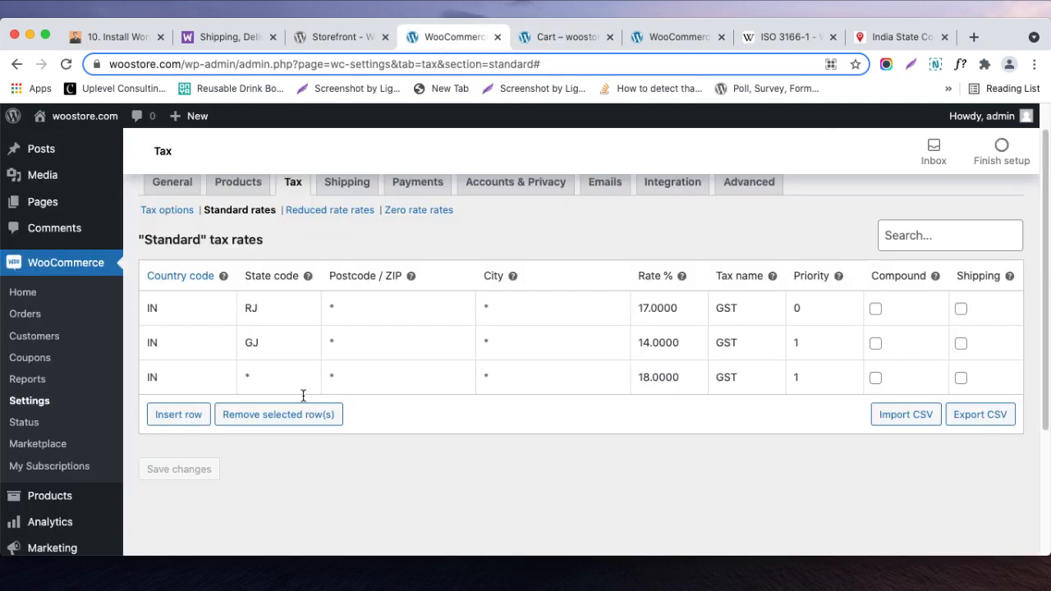
click(211, 377)
click(227, 309)
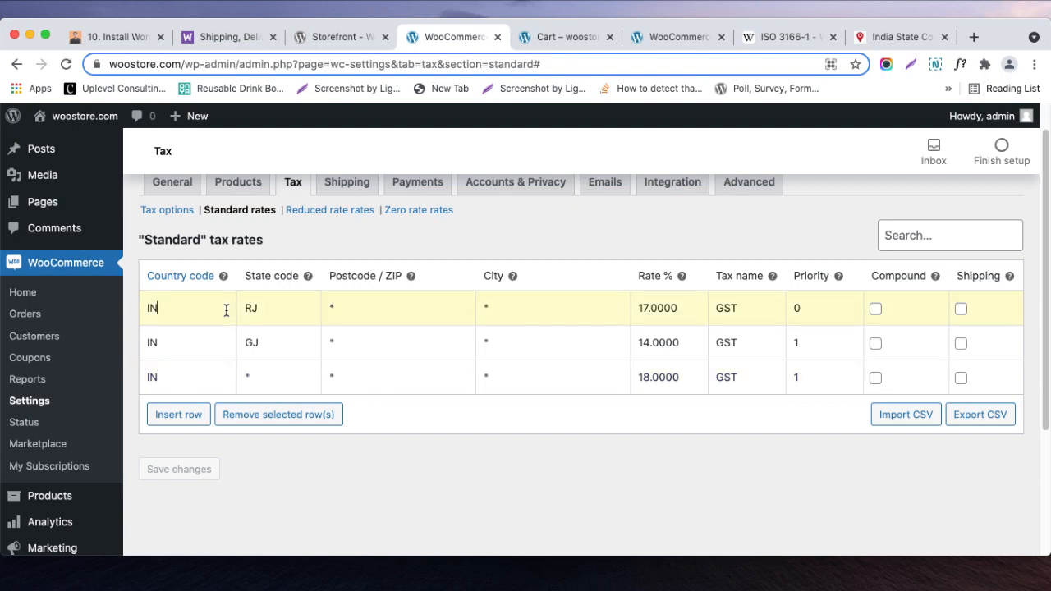
click(535, 33)
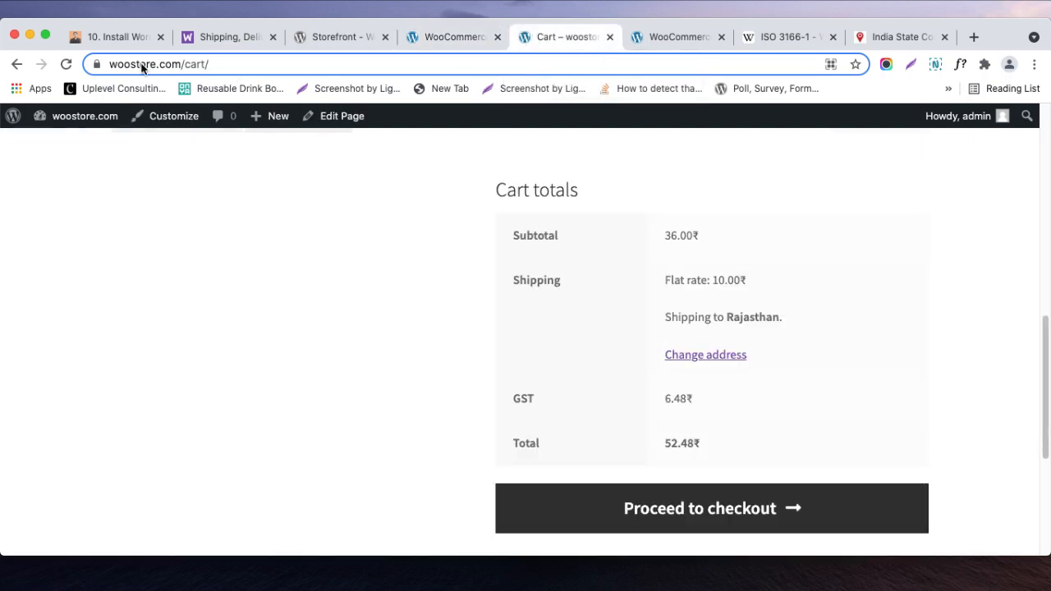
click(66, 64)
click(415, 38)
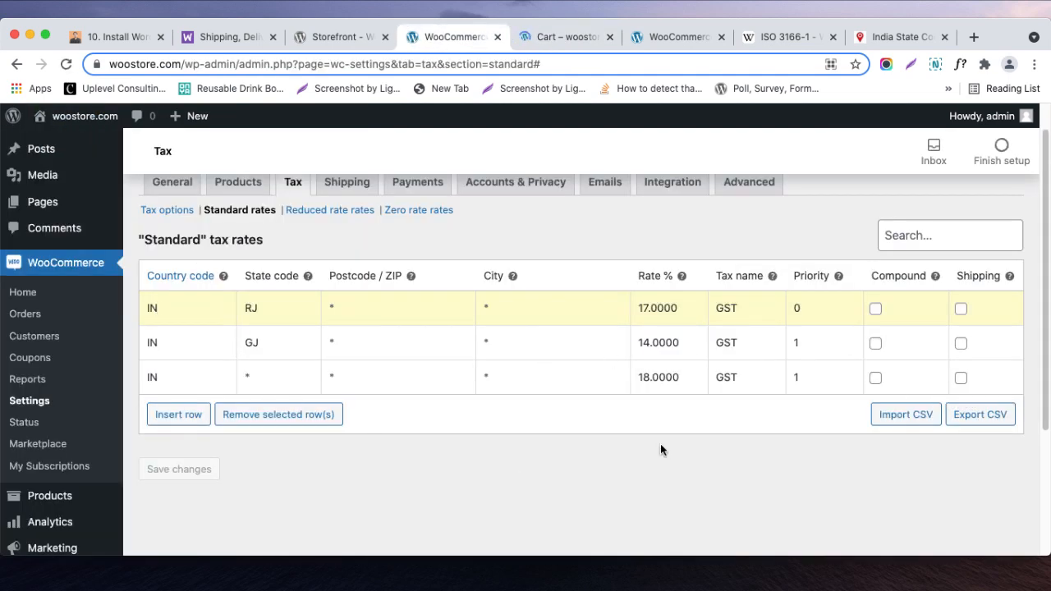
click(567, 37)
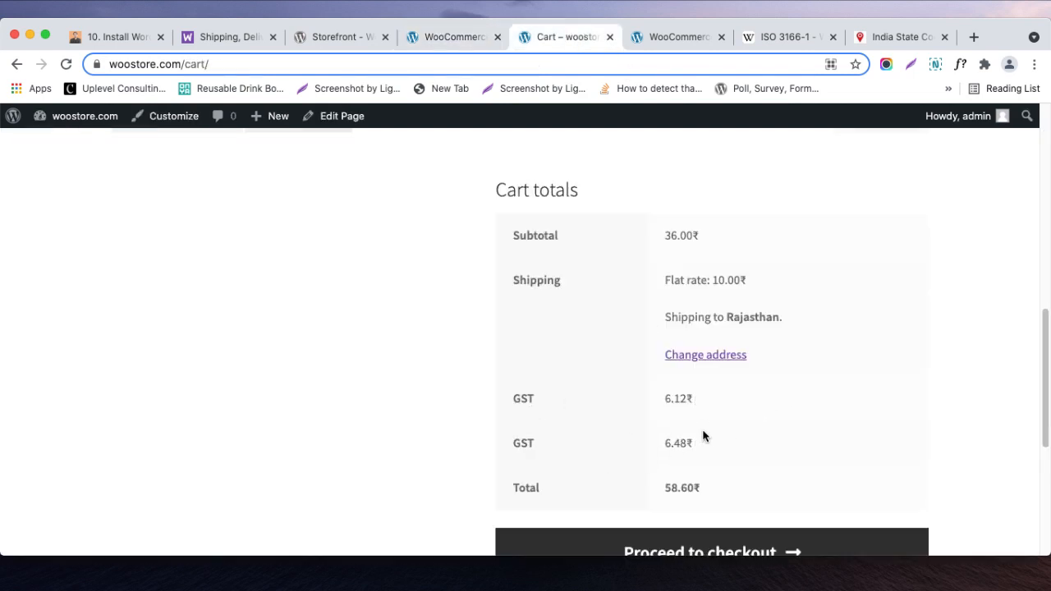
click(453, 33)
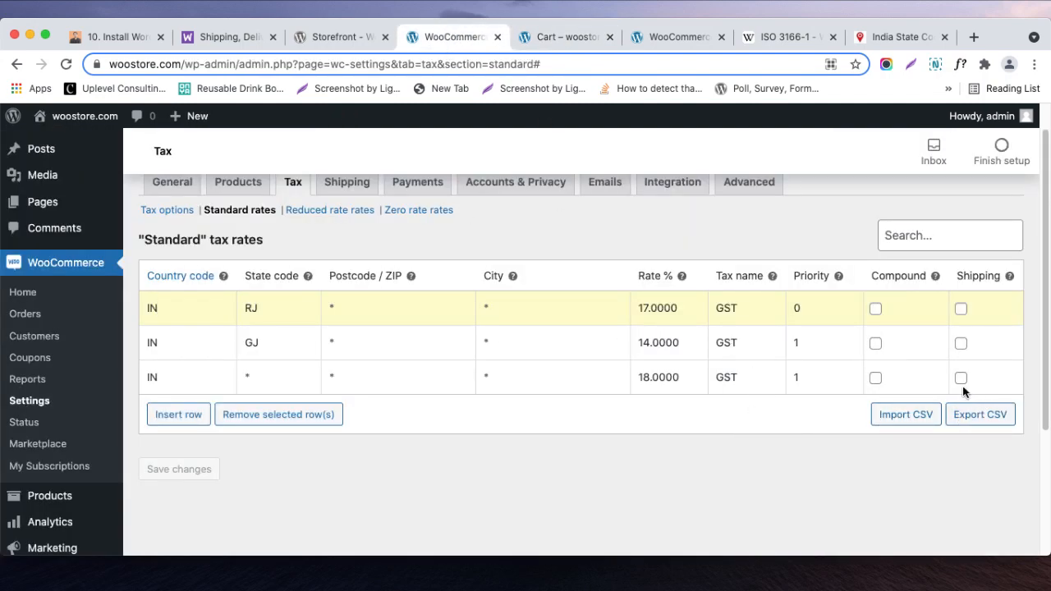
click(551, 41)
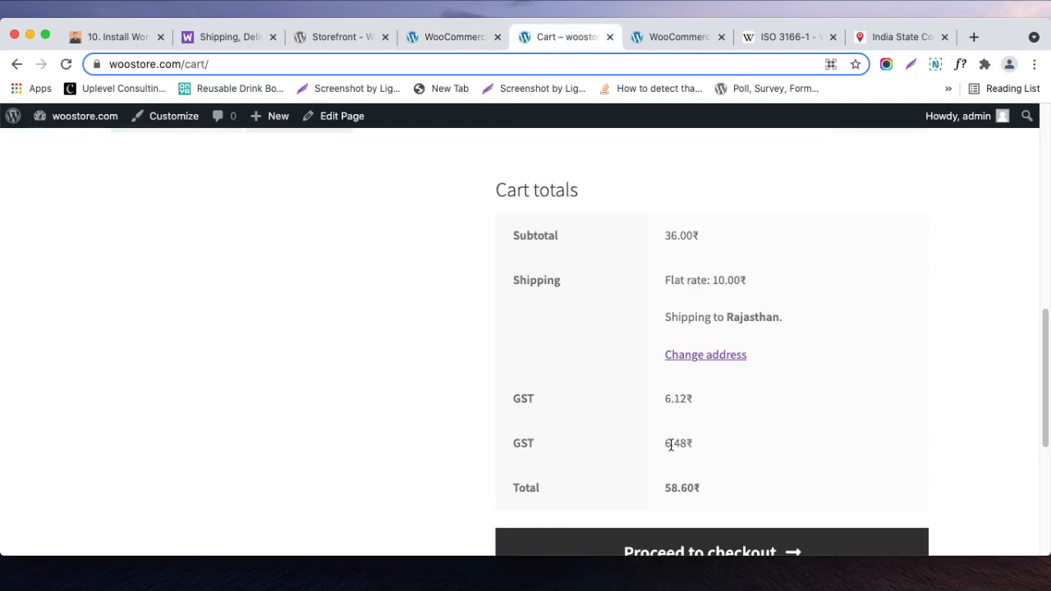
- Turn on tax on shipping for the RJ rate in the standard tax rates
click(420, 45)
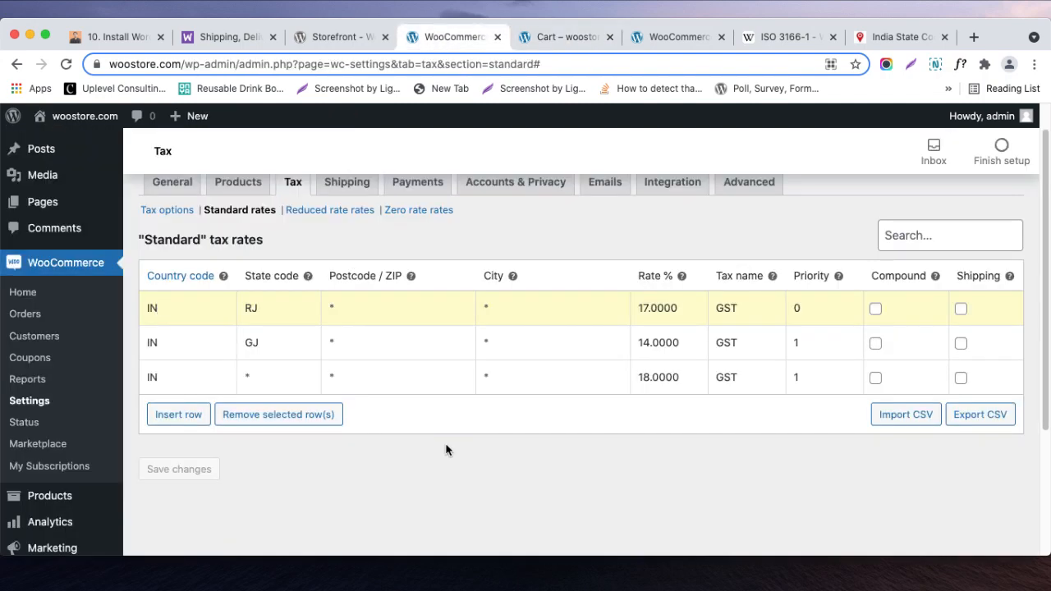
click(961, 310)
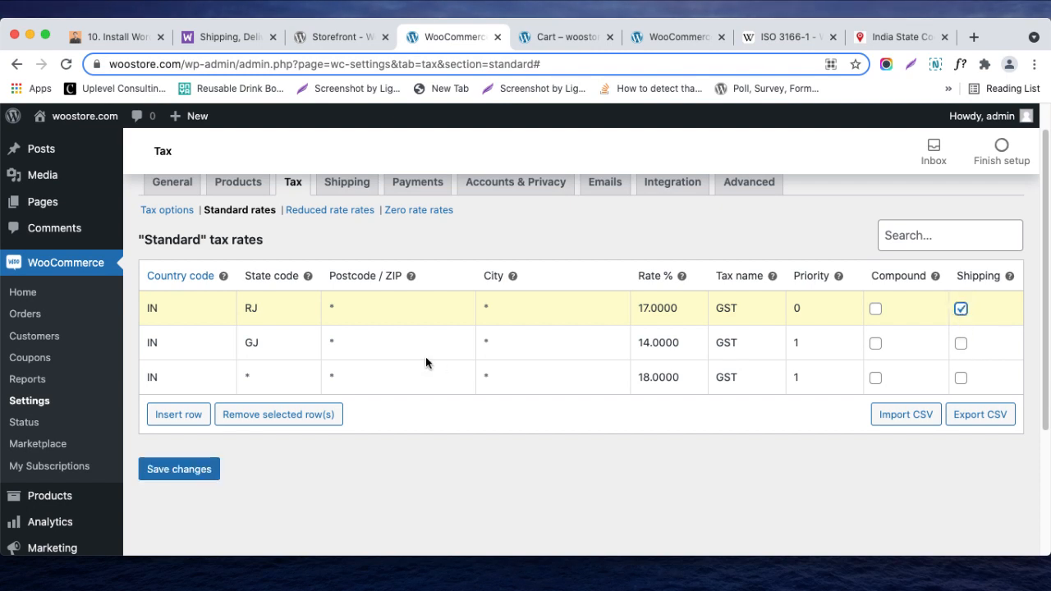
- Clear the country code of the 18% all-states rate, remove that rate from the standard rates and save the changes
click(271, 379)
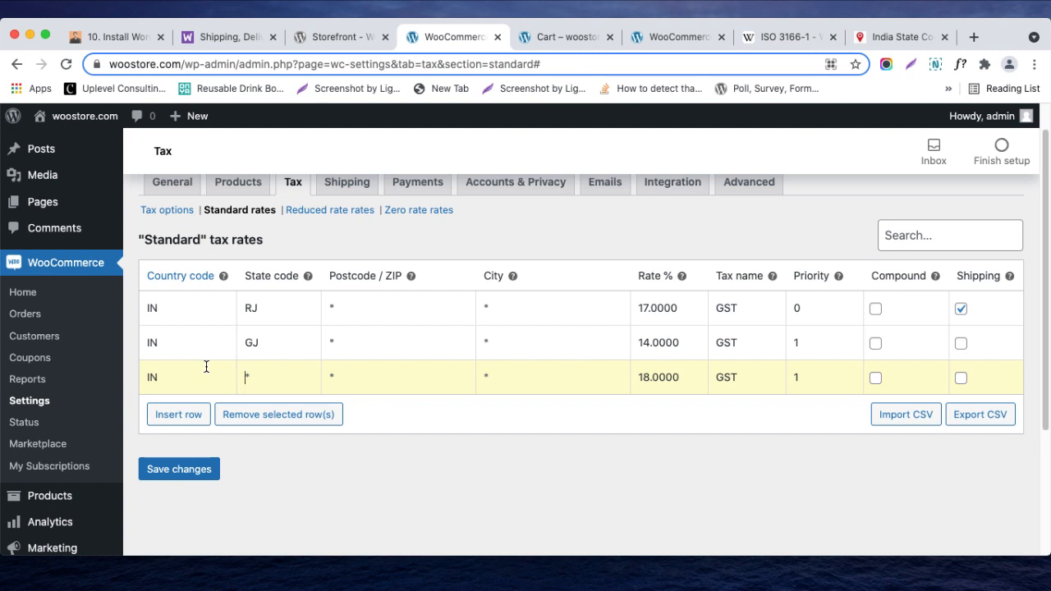
drag(171, 378, 141, 375)
key(BackSpace)
click(268, 385)
click(411, 378)
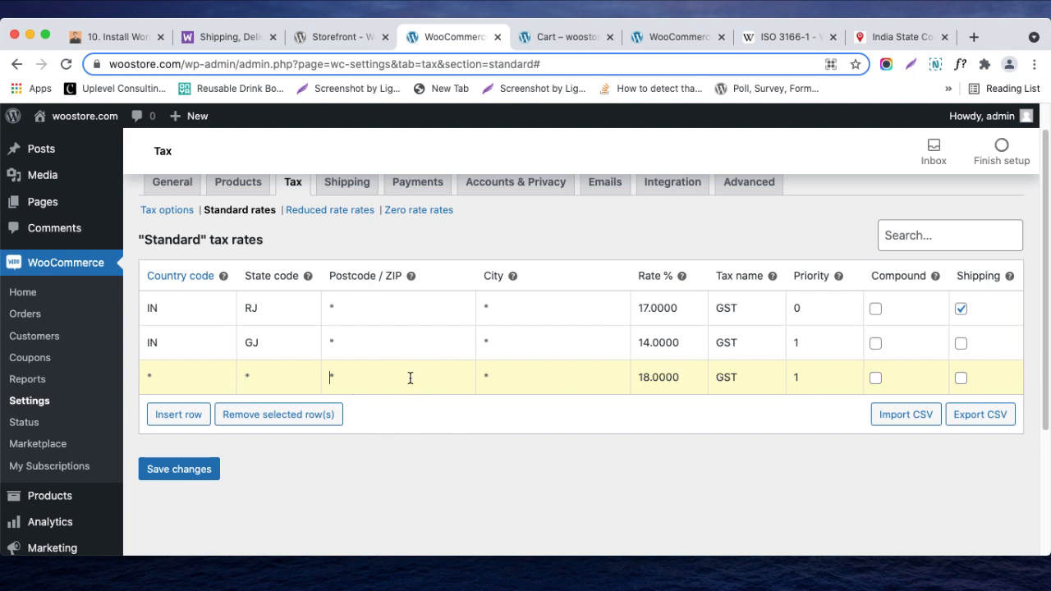
click(317, 416)
click(209, 444)
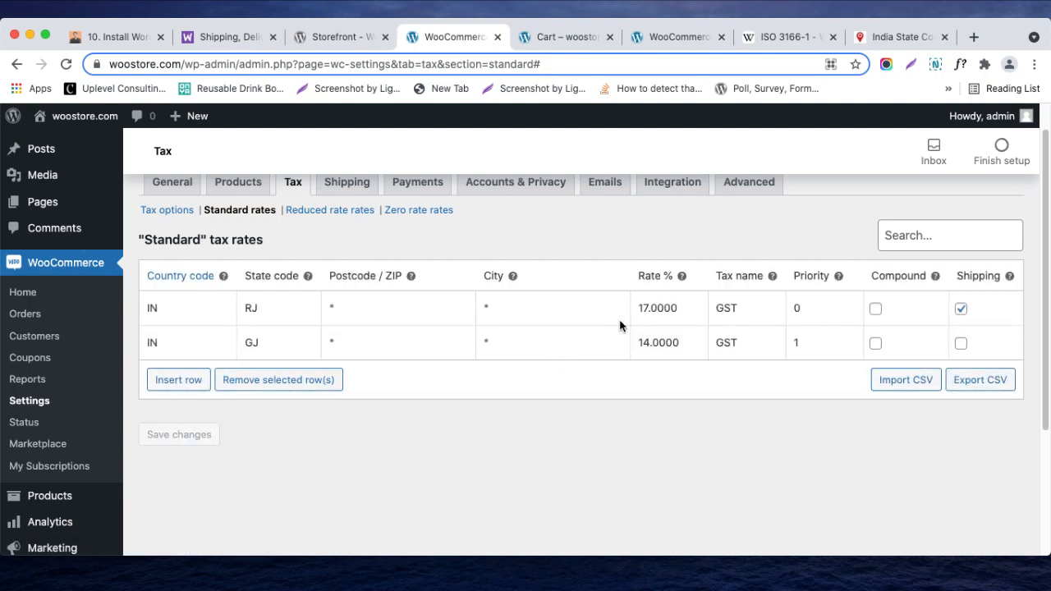
- Set the RJ rate to 18% in the standard tax rates and save the changes
click(648, 309)
double_click(649, 309)
click(649, 311)
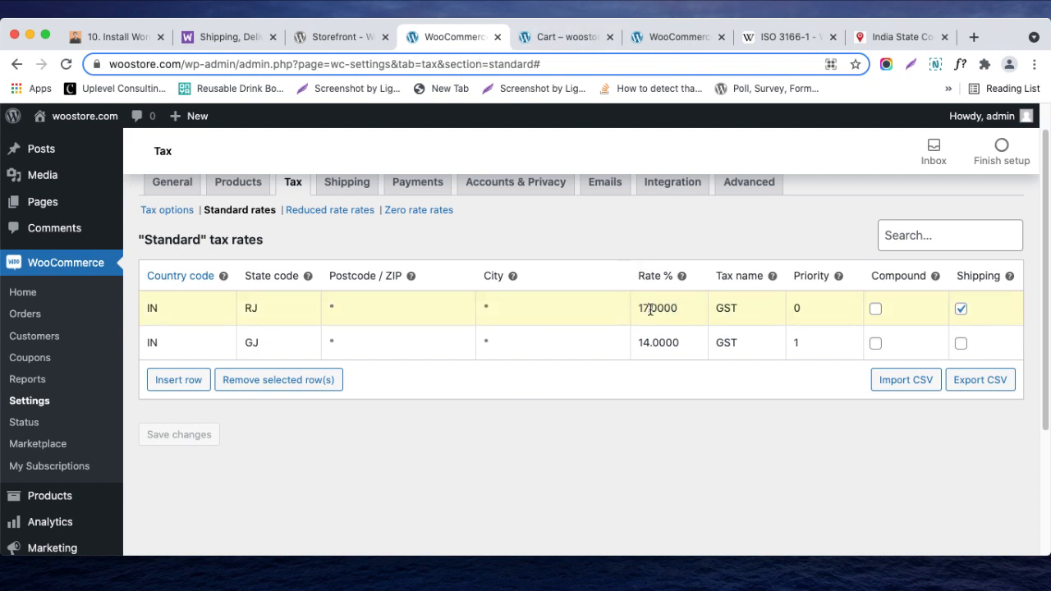
key(BackSpace)
text(8)
click(161, 433)
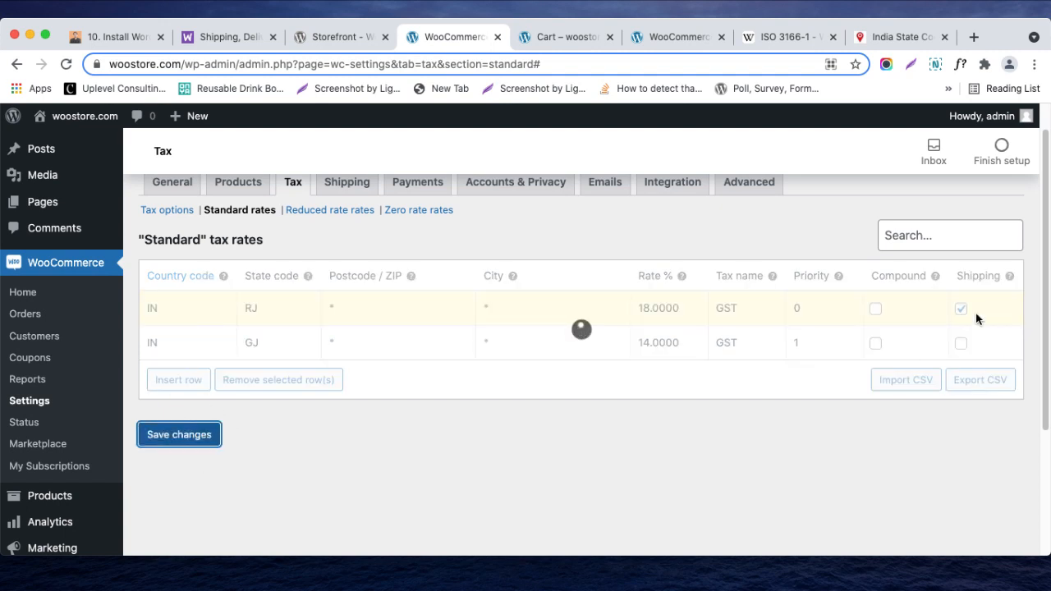
- Reload the storefront cart and check the GST amount for Rajasthan with shipping taxed
click(567, 37)
click(66, 64)
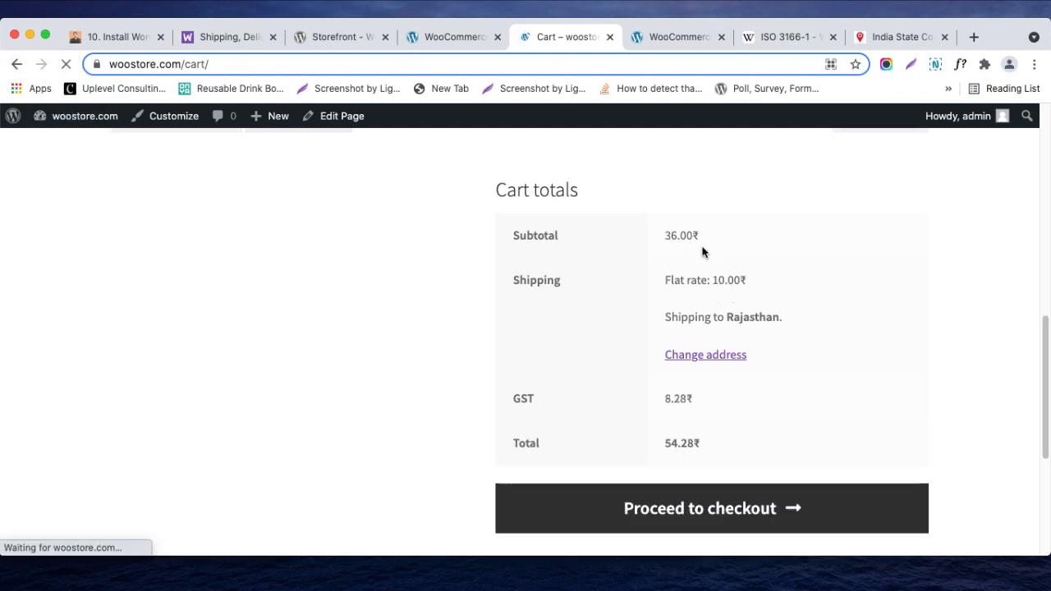
click(666, 397)
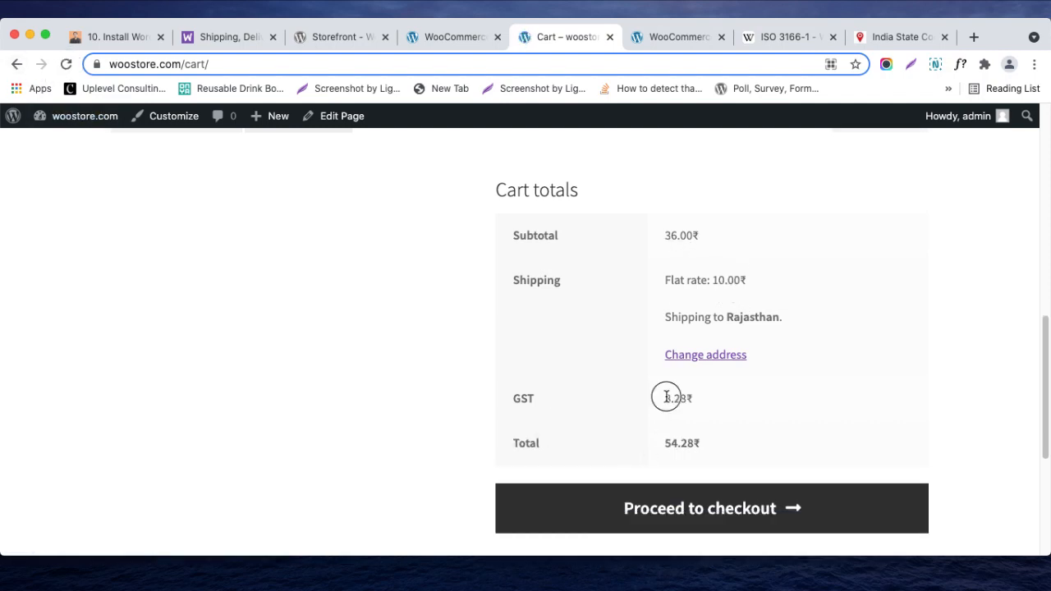
drag(666, 398, 731, 401)
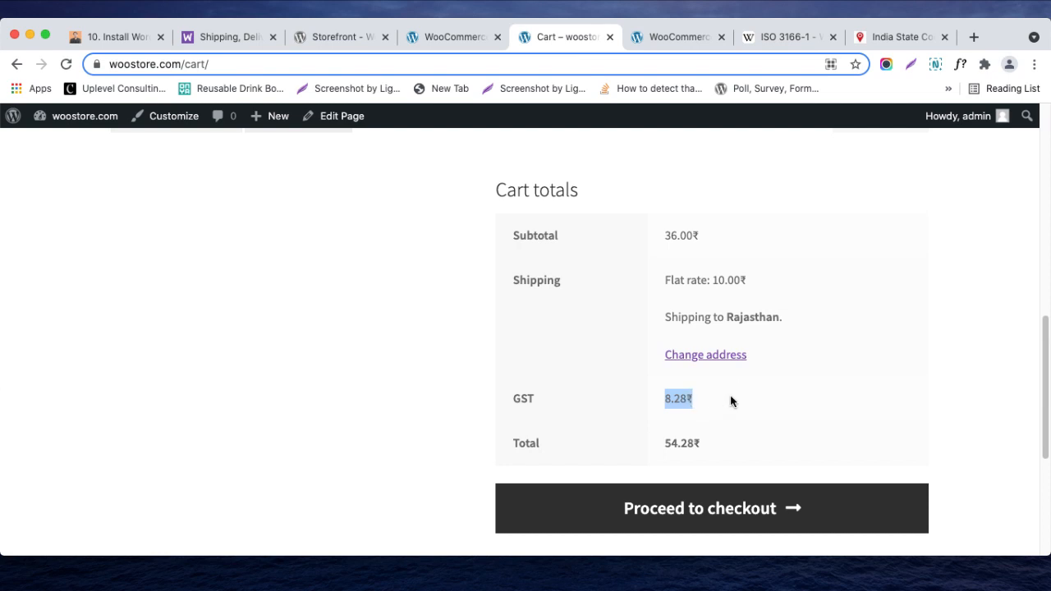
- Change the cart's shipping state to Gujarat and update the cart totals
click(723, 357)
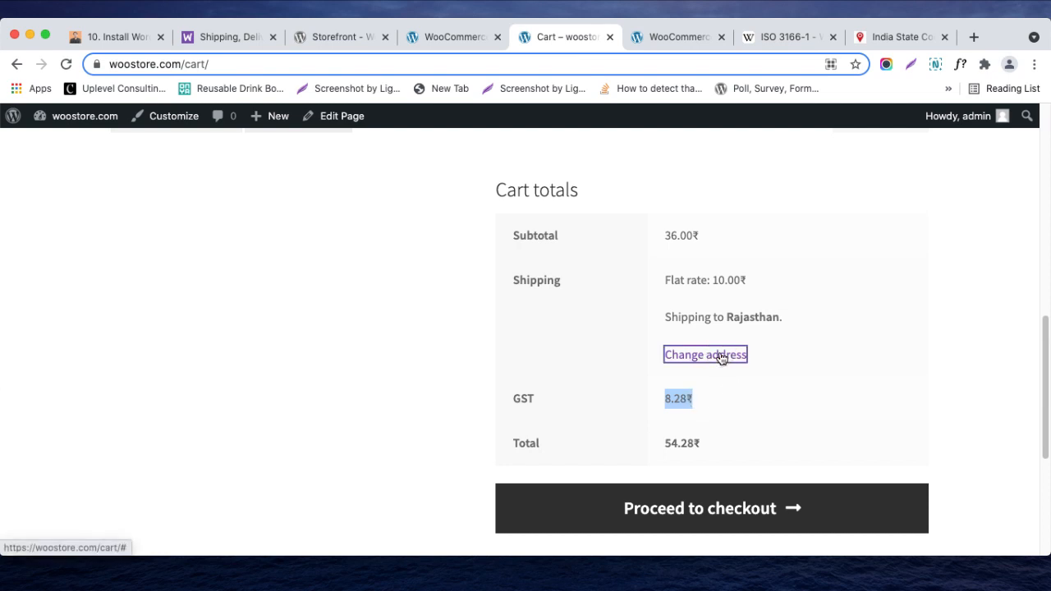
click(743, 441)
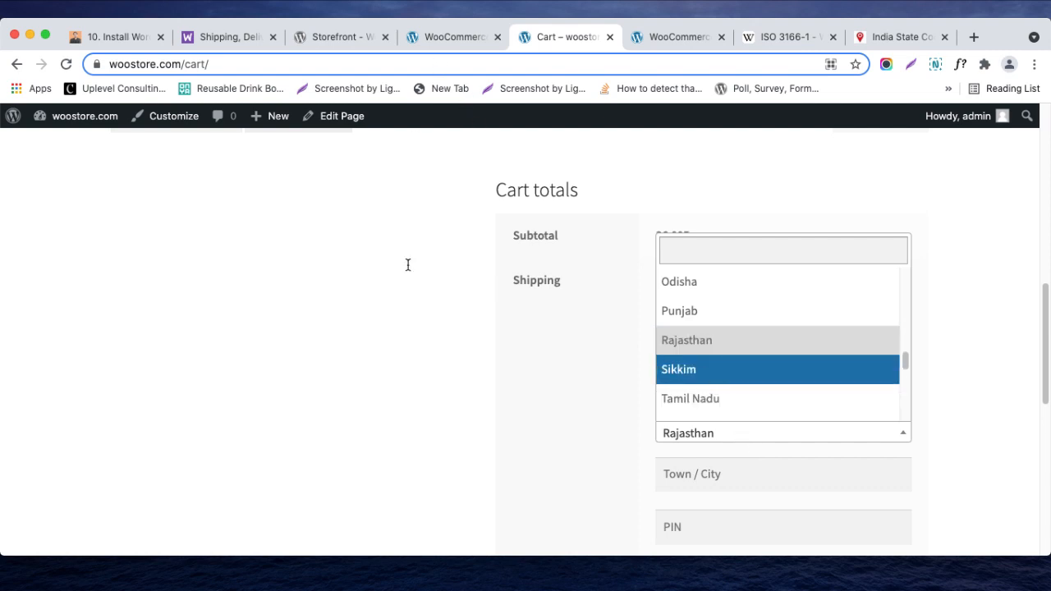
text(g)
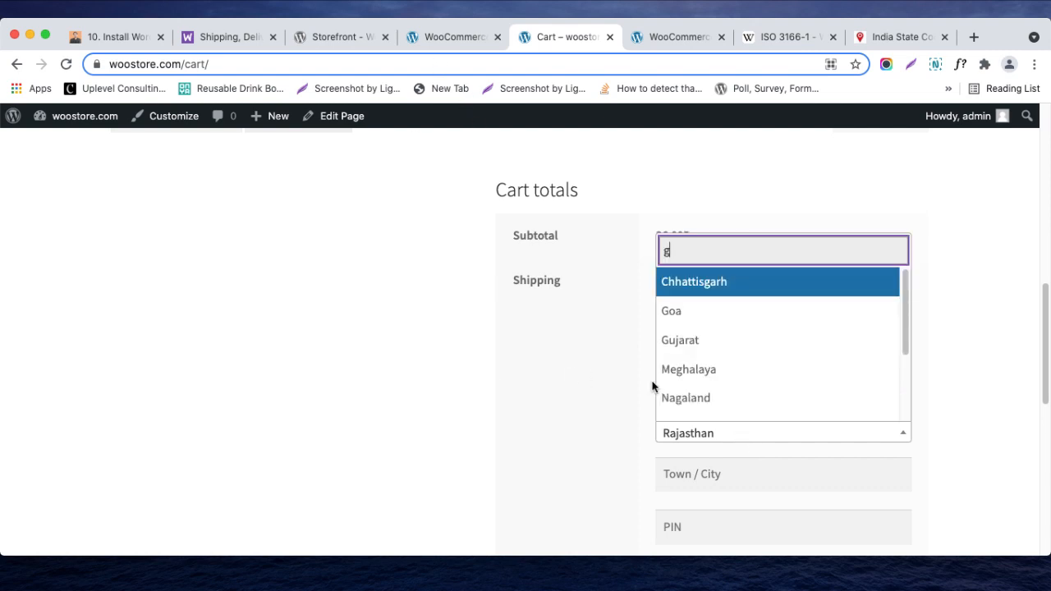
text(j)
key(BackSpace)
key(BackSpace)
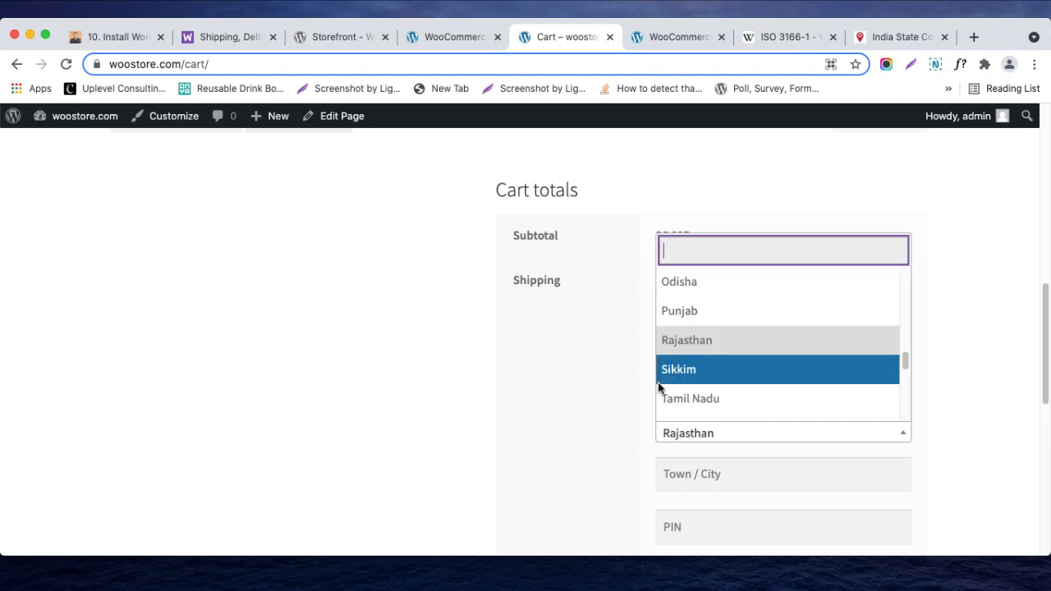
text(gu)
click(719, 402)
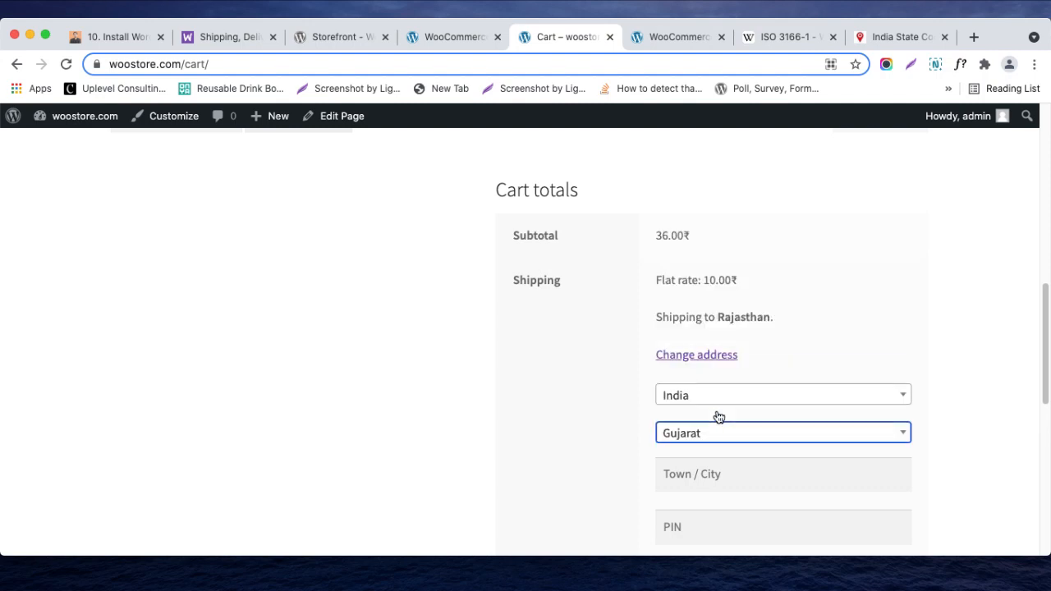
scroll(720, 453, down, 5)
click(694, 384)
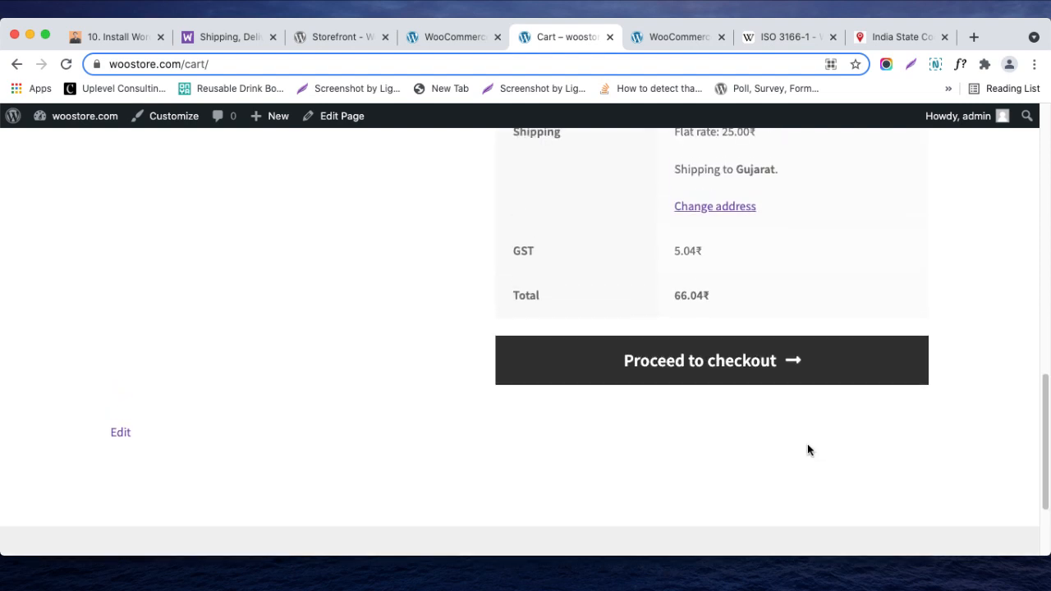
- Compare the cart's GST amount for Gujarat with the GJ rate and its shipping setting in the standard tax table
click(440, 45)
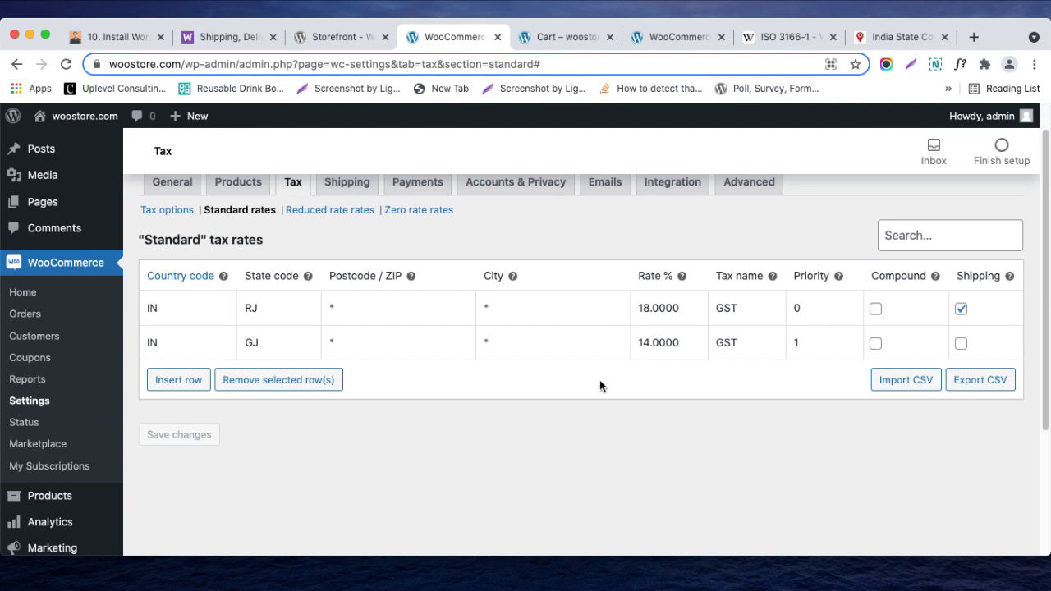
click(566, 37)
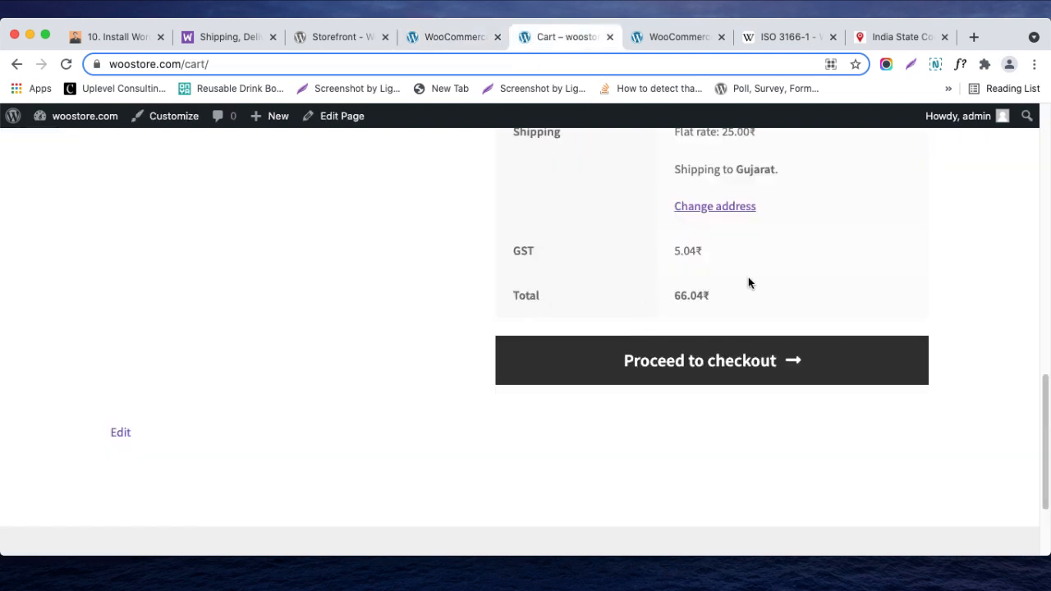
scroll(756, 327, up, 1)
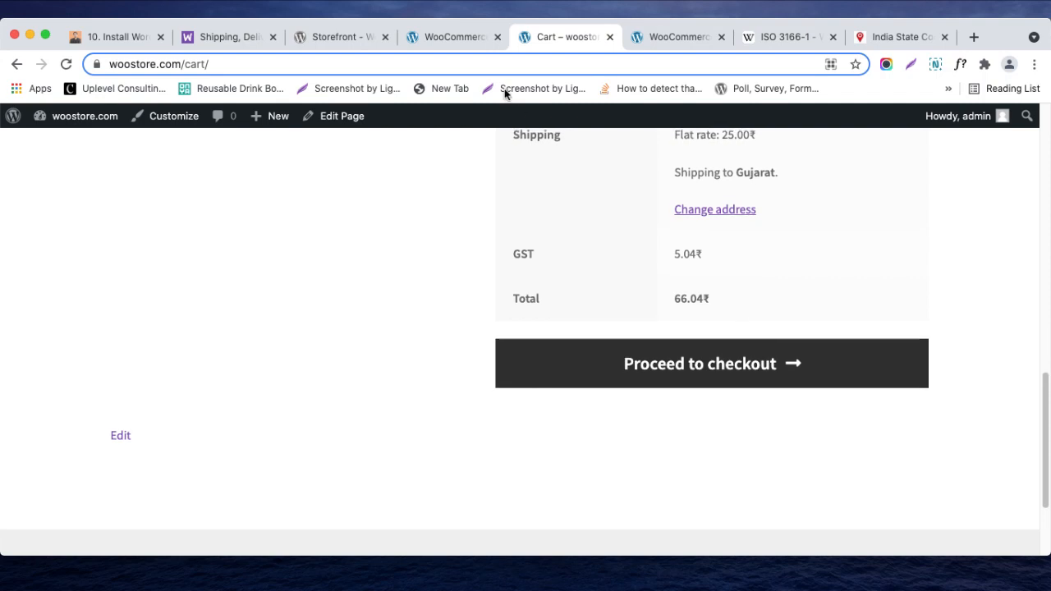
- Turn off tax on shipping for the RJ rate in the standard tax rates and save the changes
click(435, 46)
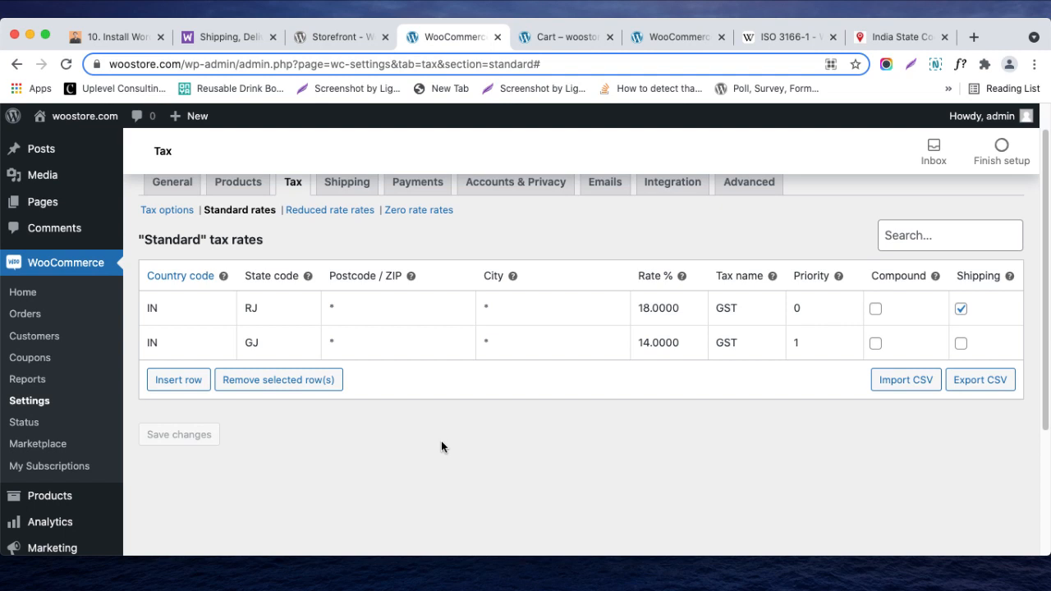
click(961, 310)
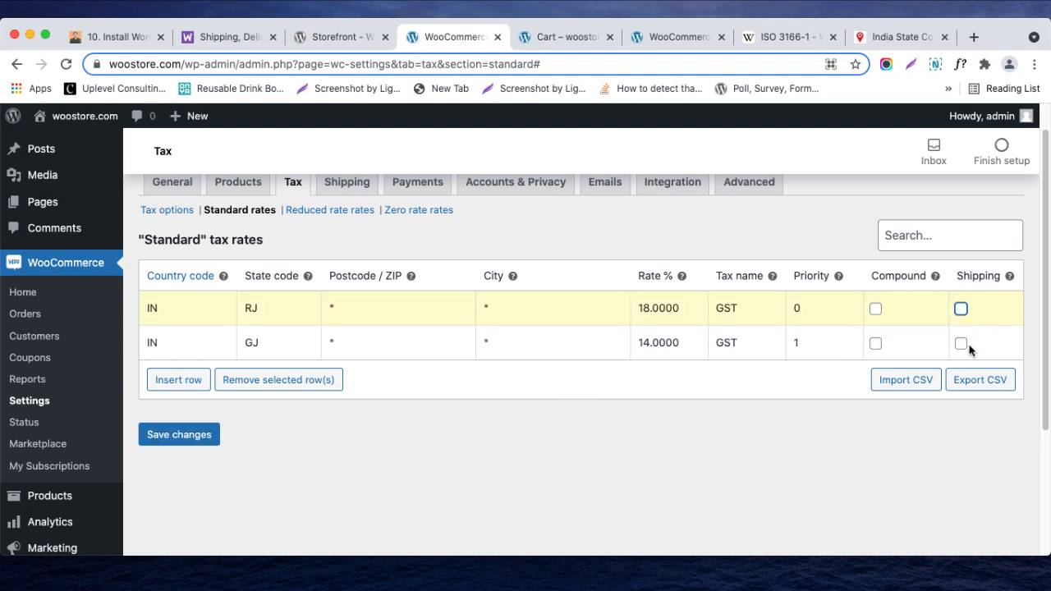
click(187, 435)
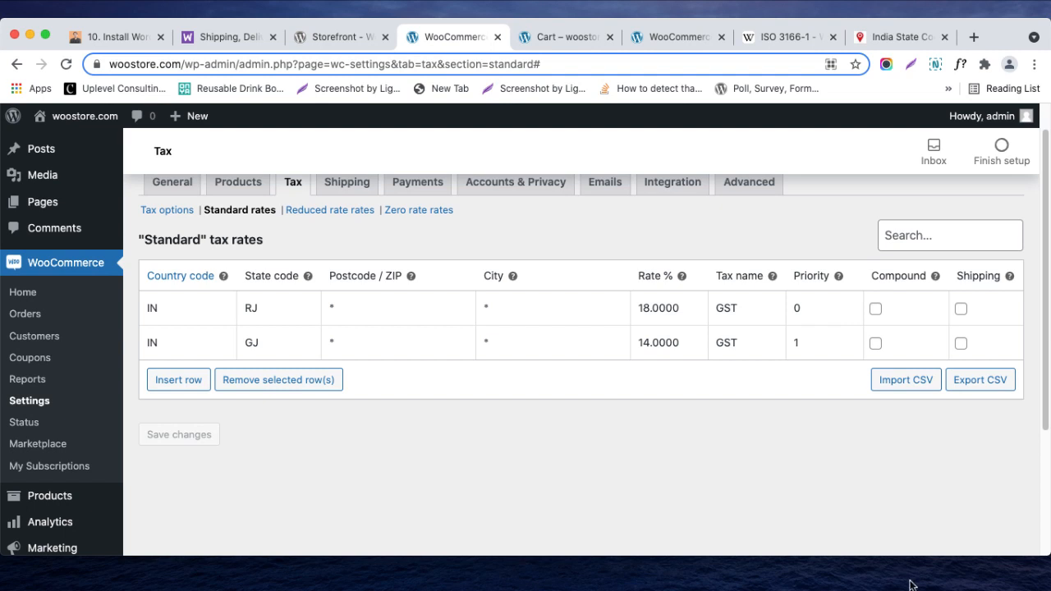
click(934, 577)
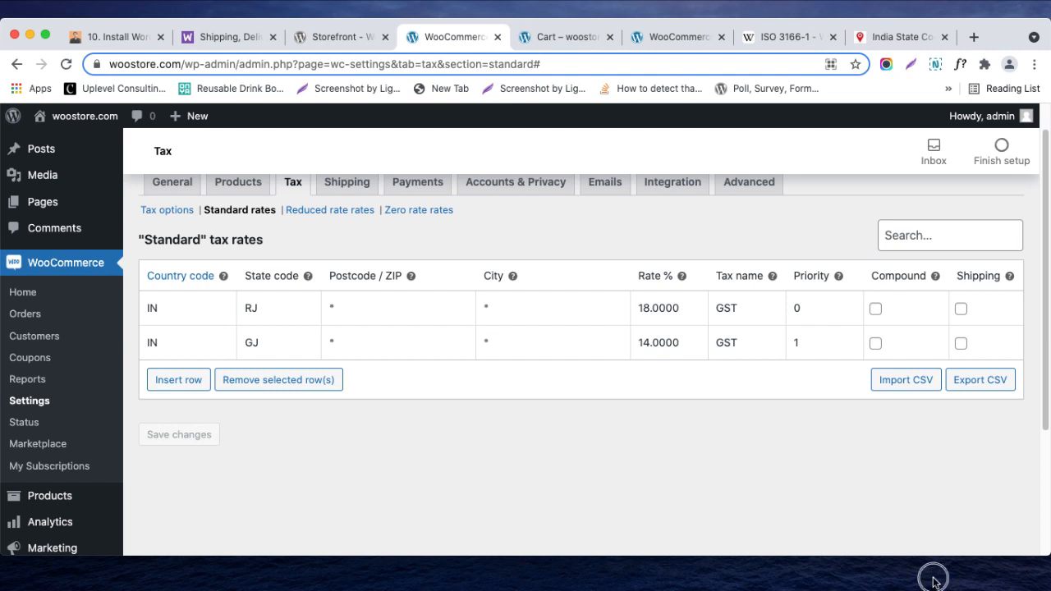